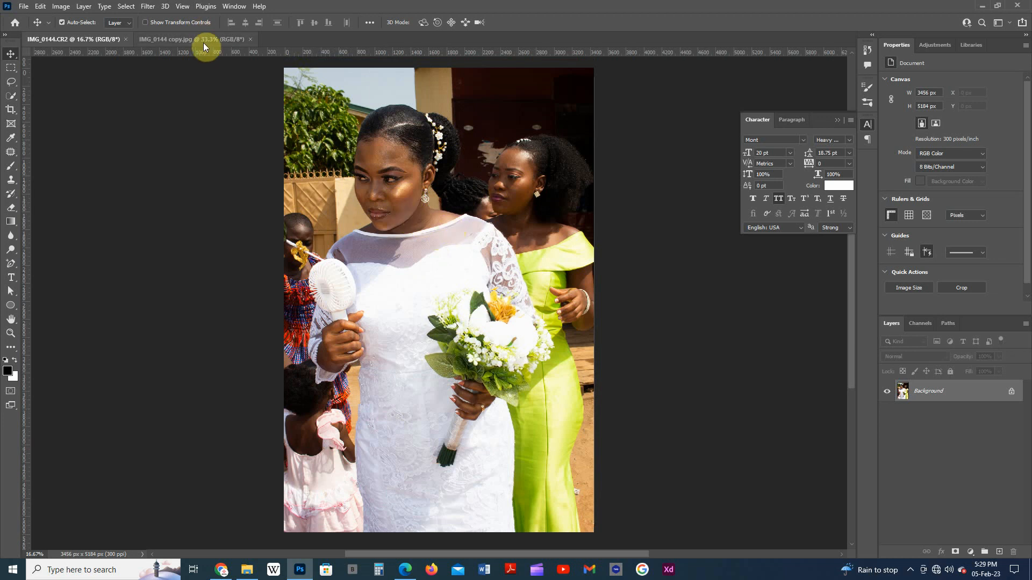
- Examine the finished edit in IMG_0144 copy.jpg, checking the blurred background, the retouched faces and the bouquet
{"action": "left_click", "coordinate": [218, 41]}
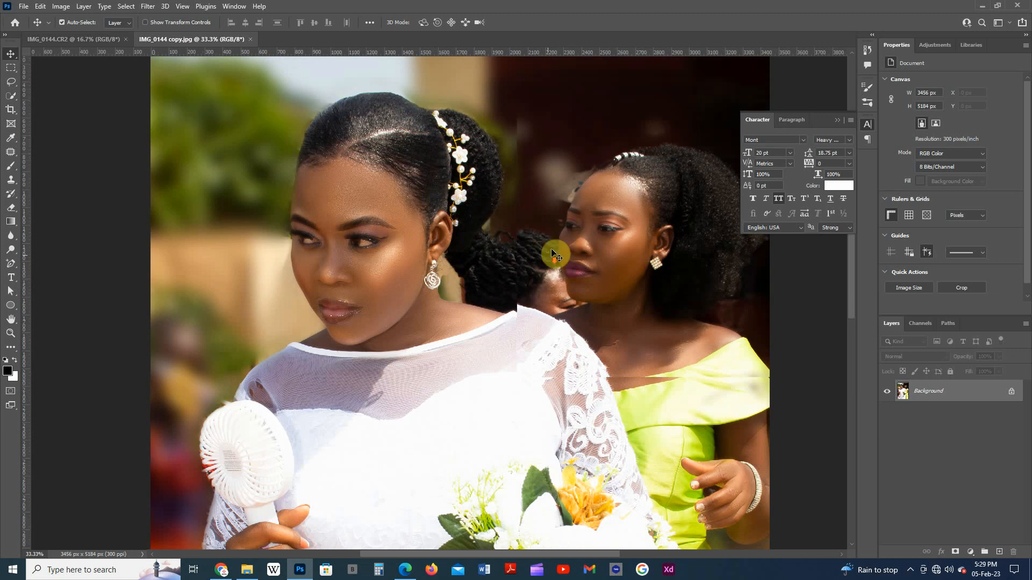
{"action": "scroll", "coordinate": [550, 249], "scroll_direction": "down", "scroll_amount": 1}
{"action": "scroll", "coordinate": [549, 274], "scroll_direction": "down", "scroll_amount": 5}
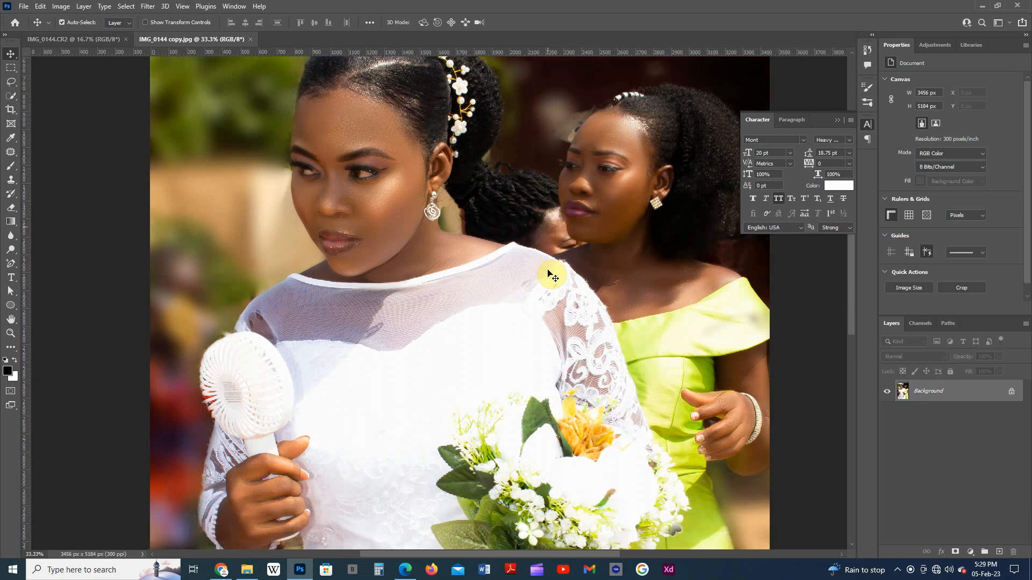
{"action": "scroll", "coordinate": [549, 275], "scroll_direction": "down", "scroll_amount": 1}
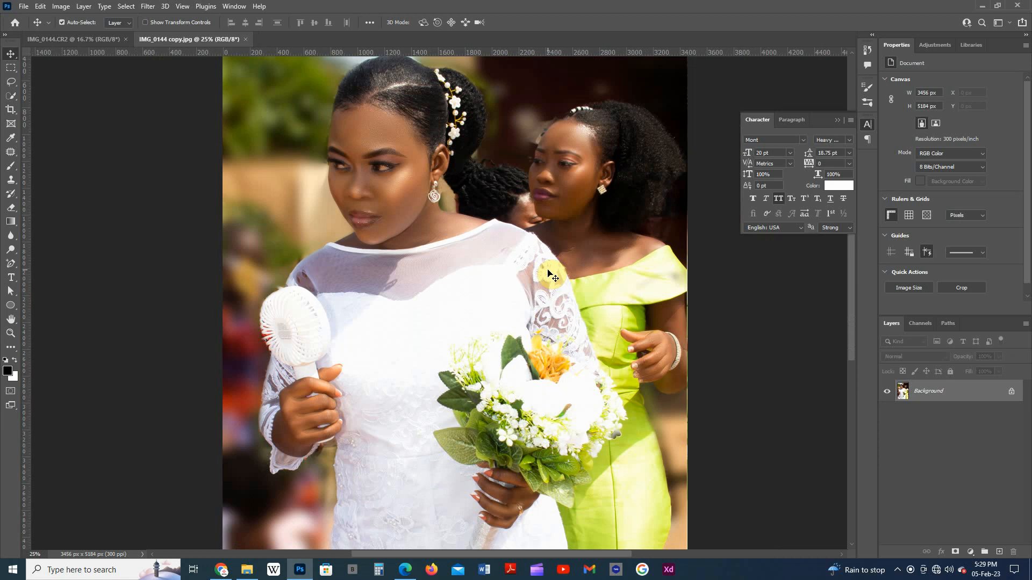
{"action": "left_click_drag", "start_coordinate": [557, 212], "coordinate": [499, 215]}
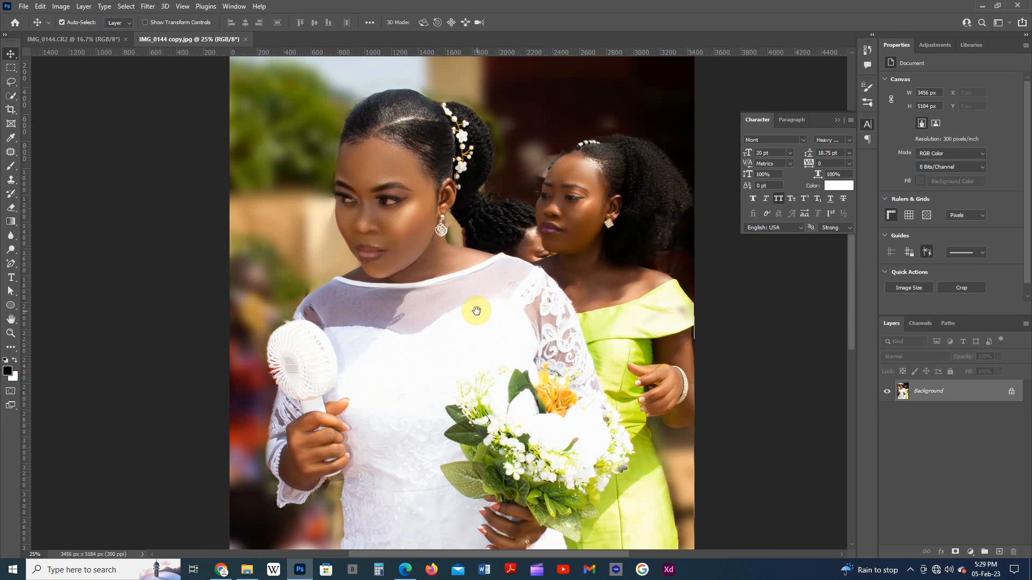
{"action": "mouse_move", "coordinate": [474, 325]}
{"action": "left_mouse_down"}
{"action": "mouse_move", "coordinate": [479, 300]}
{"action": "mouse_move", "coordinate": [461, 260]}
{"action": "mouse_move", "coordinate": [505, 309]}
{"action": "mouse_move", "coordinate": [477, 330]}
{"action": "mouse_move", "coordinate": [461, 315]}
{"action": "mouse_move", "coordinate": [467, 294]}
{"action": "mouse_move", "coordinate": [491, 306]}
{"action": "mouse_move", "coordinate": [489, 324]}
{"action": "mouse_move", "coordinate": [469, 307]}
{"action": "mouse_move", "coordinate": [470, 353]}
{"action": "mouse_move", "coordinate": [469, 332]}
{"action": "left_mouse_up"}
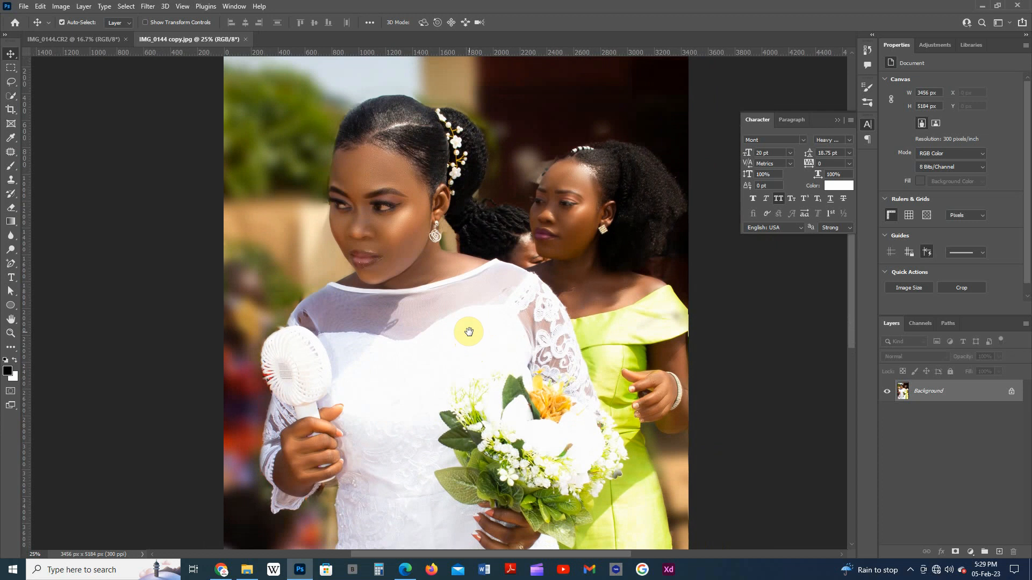
{"action": "left_click_drag", "start_coordinate": [469, 332], "coordinate": [469, 330]}
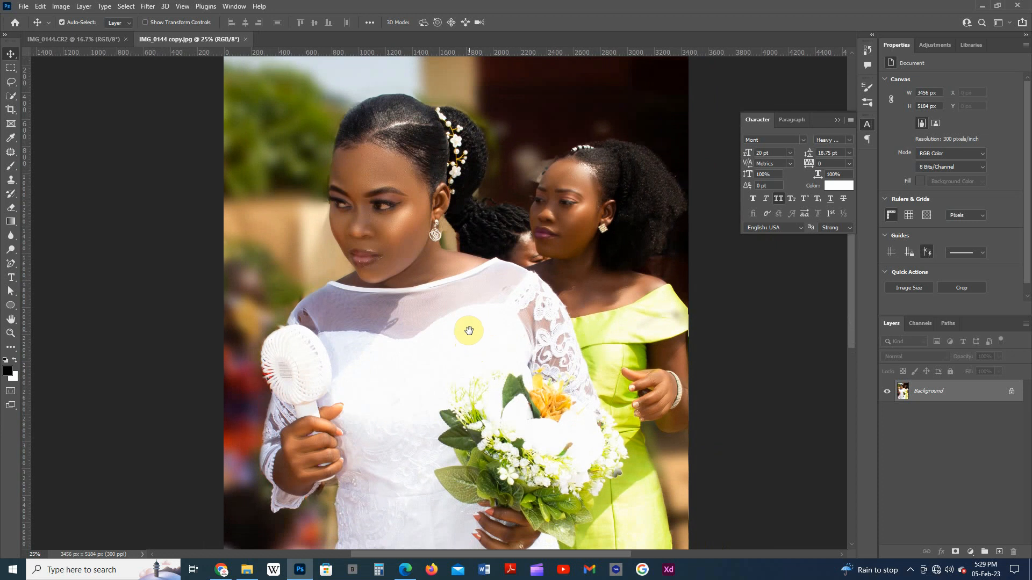
- Select the bride and bridesmaid automatically in IMG_0144.CR2 using the Quick Selection tool's Select Subject command
{"action": "left_click", "coordinate": [101, 41]}
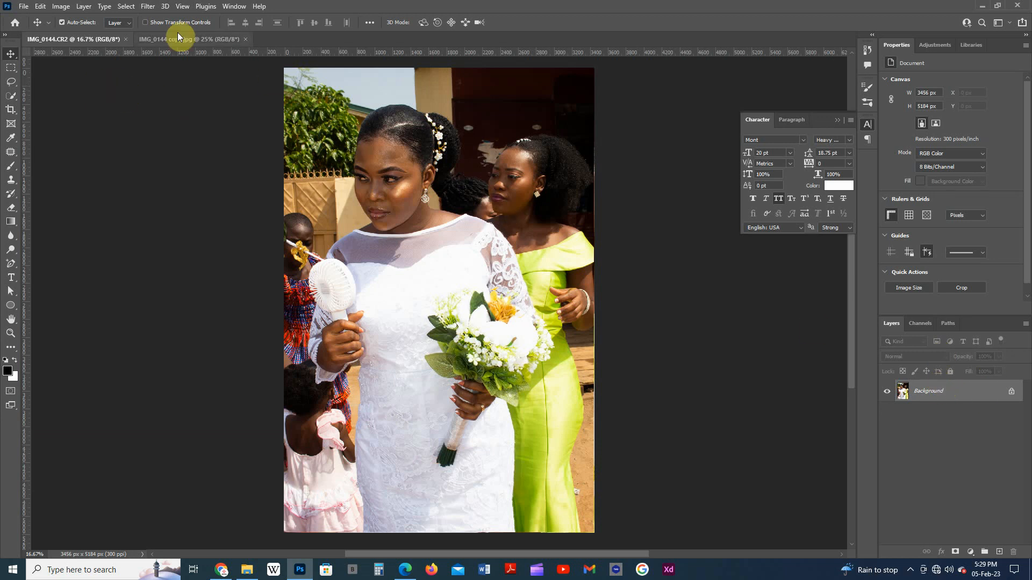
{"action": "left_click", "coordinate": [11, 95]}
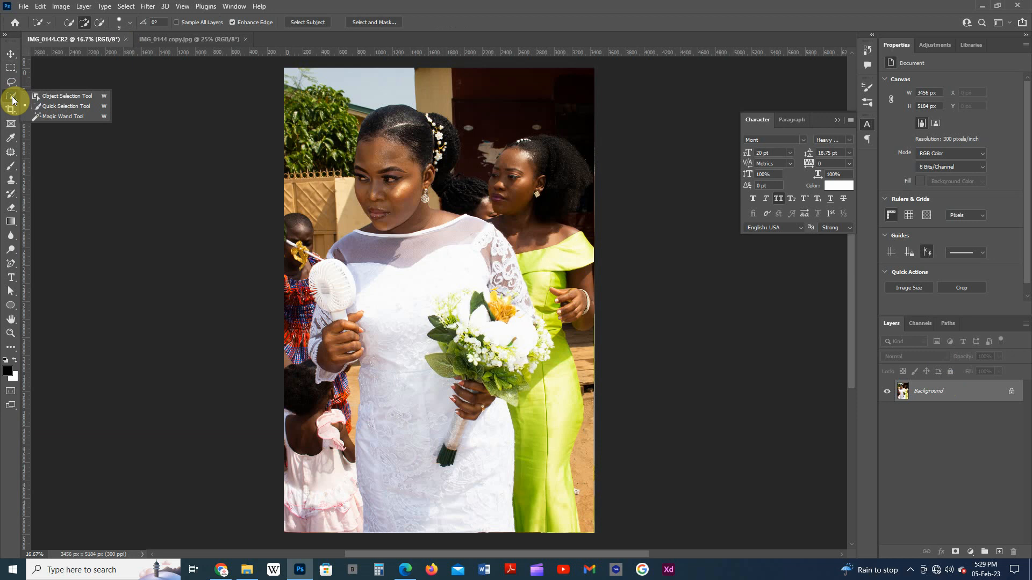
{"action": "left_click", "coordinate": [69, 107]}
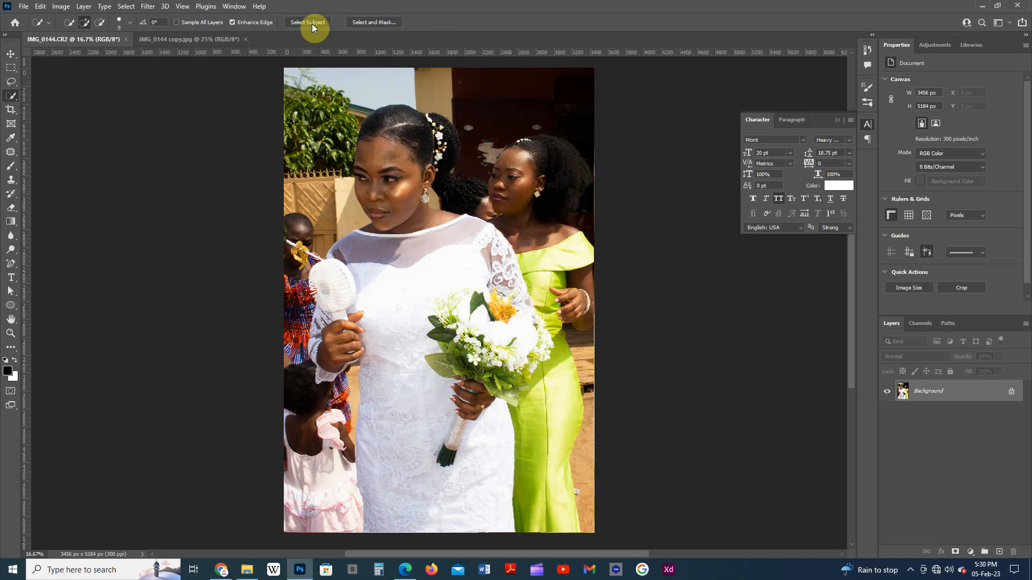
{"action": "left_click", "coordinate": [125, 6]}
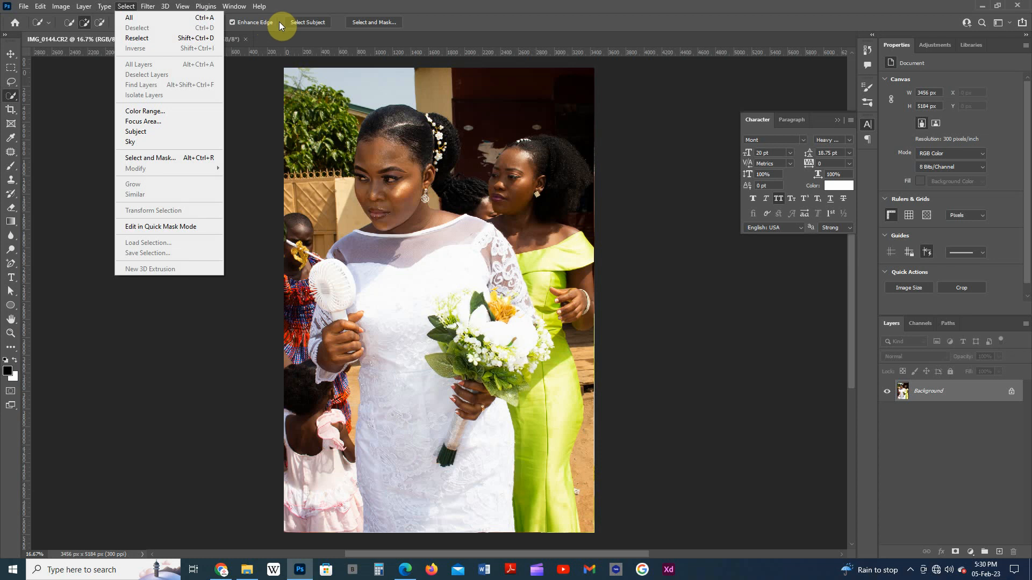
{"action": "right_click", "coordinate": [315, 34]}
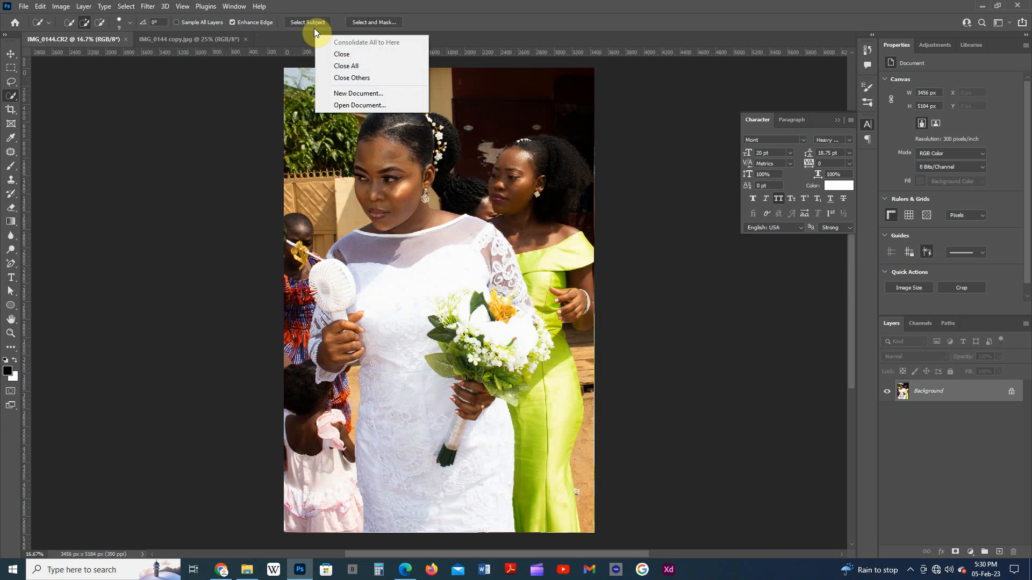
{"action": "left_click", "coordinate": [314, 30]}
{"action": "left_click", "coordinate": [312, 24]}
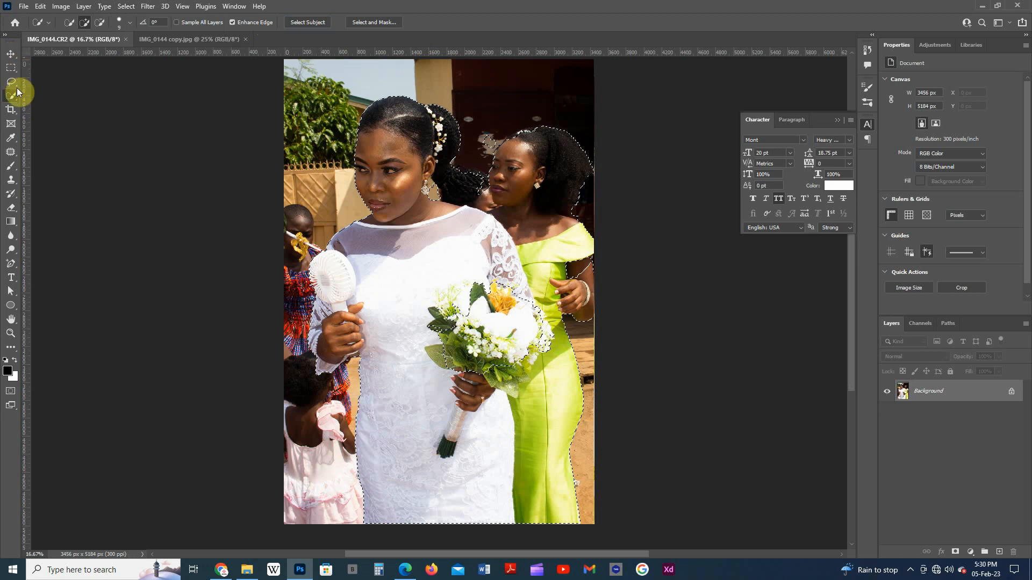
- Add the missing flowers and leaves of the bouquet to the selection with the Lasso tool
{"action": "scroll", "coordinate": [539, 201], "scroll_direction": "up", "scroll_amount": 3}
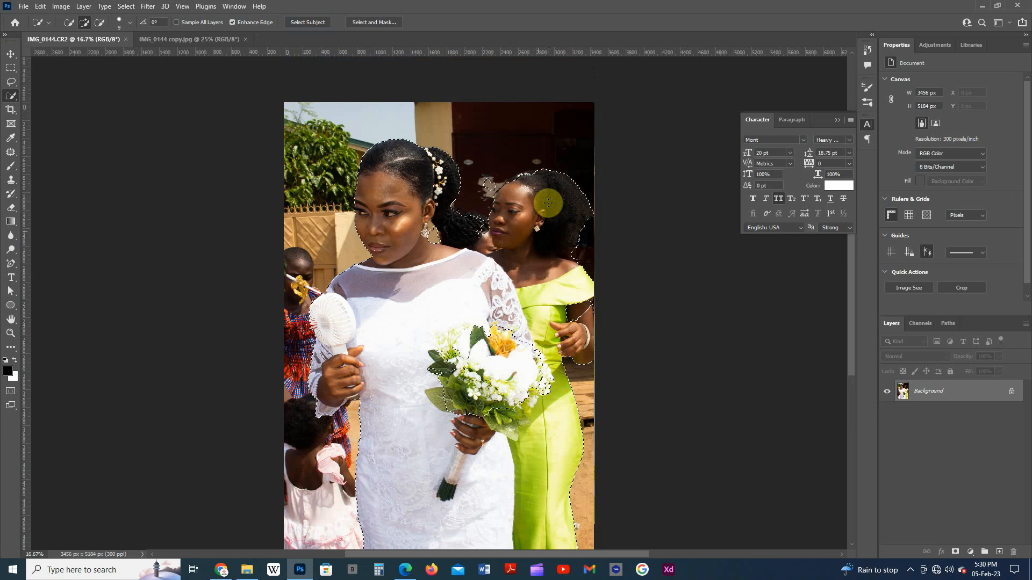
{"action": "key", "text": "ctrl+plus"}
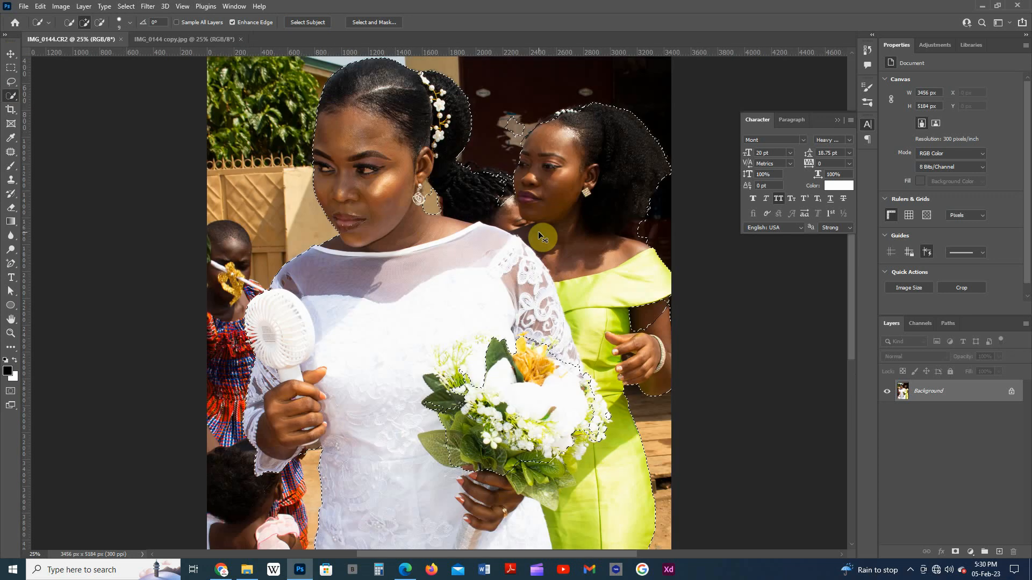
{"action": "left_click", "coordinate": [11, 54]}
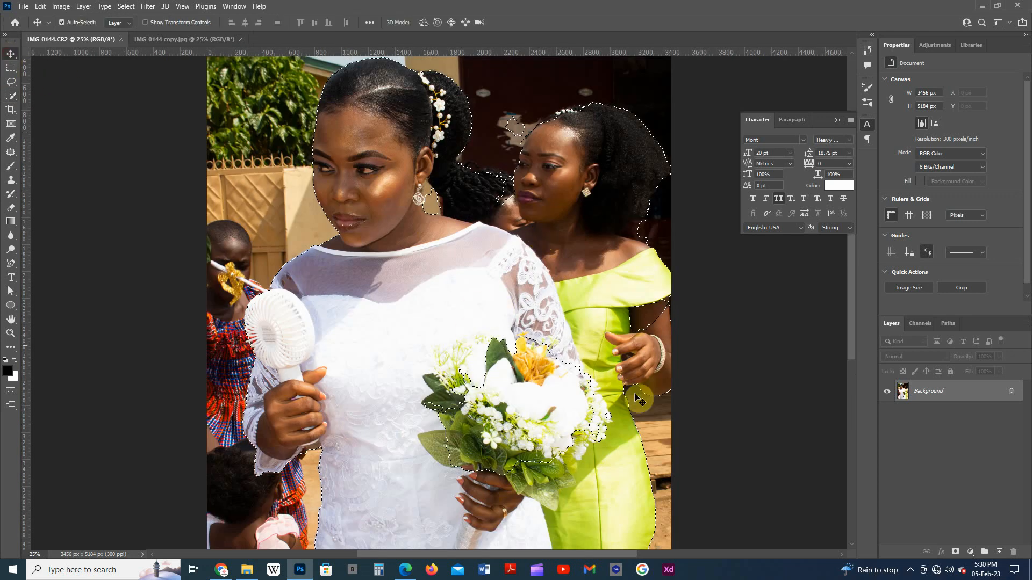
{"action": "scroll", "coordinate": [478, 322], "scroll_direction": "down", "scroll_amount": 3}
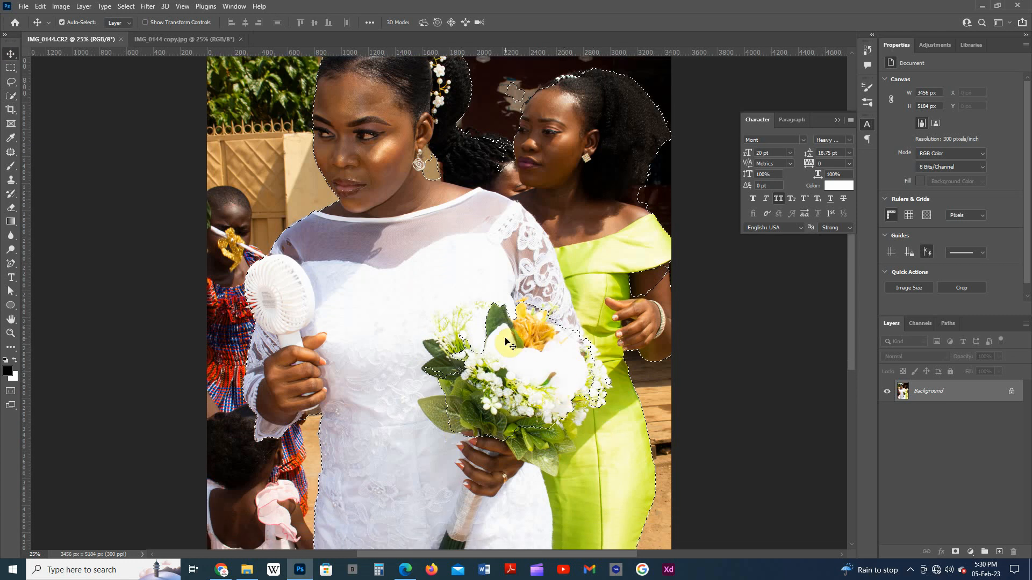
{"action": "left_click", "coordinate": [14, 84]}
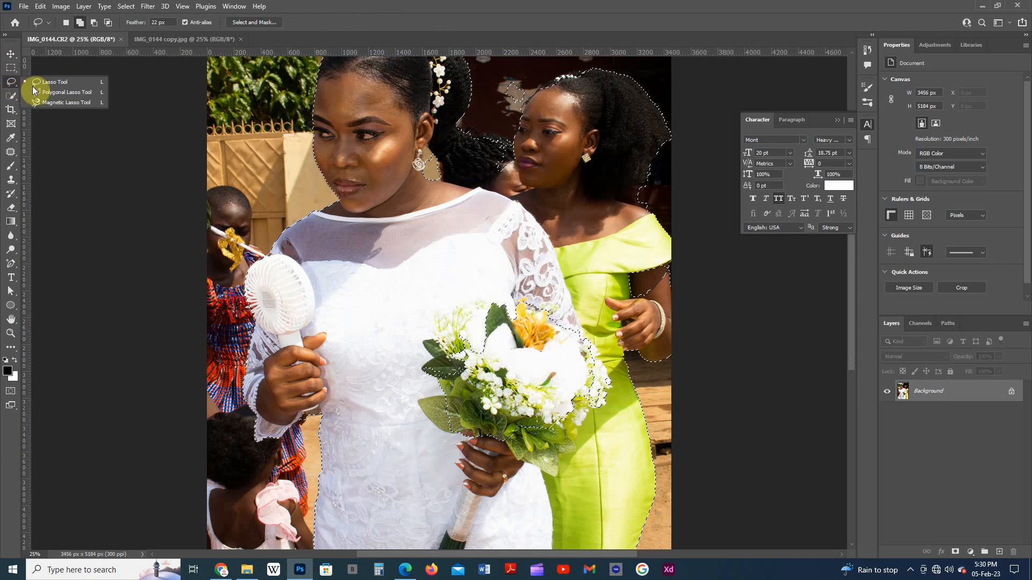
{"action": "left_click", "coordinate": [17, 100]}
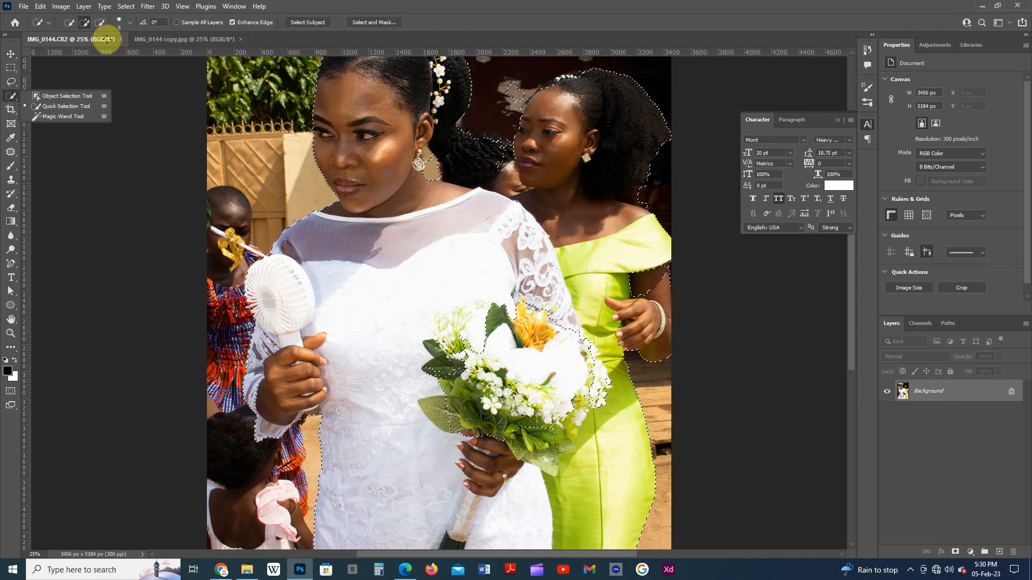
{"action": "left_click", "coordinate": [11, 82]}
{"action": "left_click", "coordinate": [40, 84]}
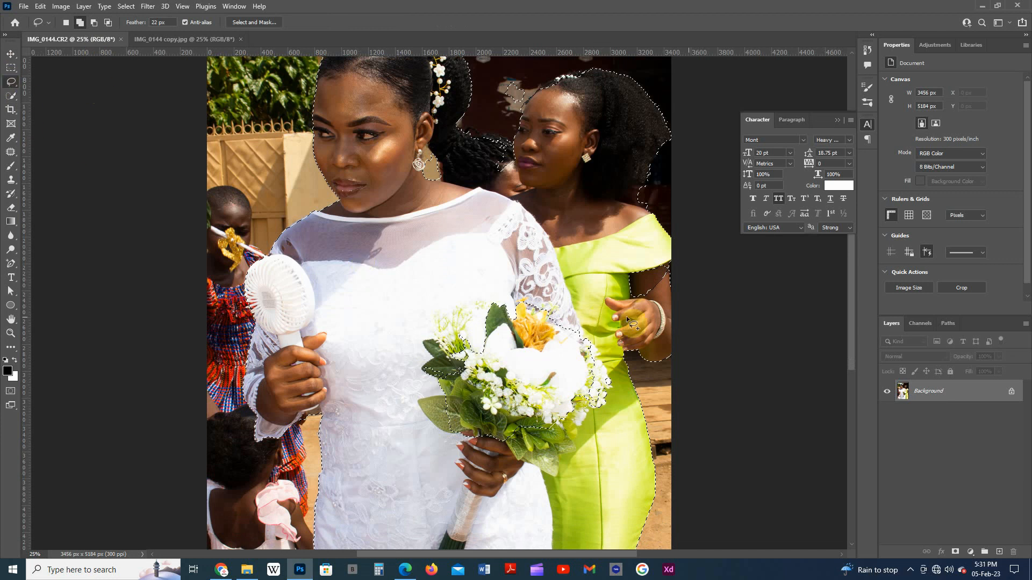
{"action": "mouse_move", "coordinate": [531, 298]}
{"action": "left_mouse_down"}
{"action": "mouse_move", "coordinate": [458, 314]}
{"action": "mouse_move", "coordinate": [419, 422]}
{"action": "mouse_move", "coordinate": [425, 450]}
{"action": "mouse_move", "coordinate": [560, 478]}
{"action": "mouse_move", "coordinate": [616, 439]}
{"action": "mouse_move", "coordinate": [618, 388]}
{"action": "mouse_move", "coordinate": [572, 310]}
{"action": "left_mouse_up"}
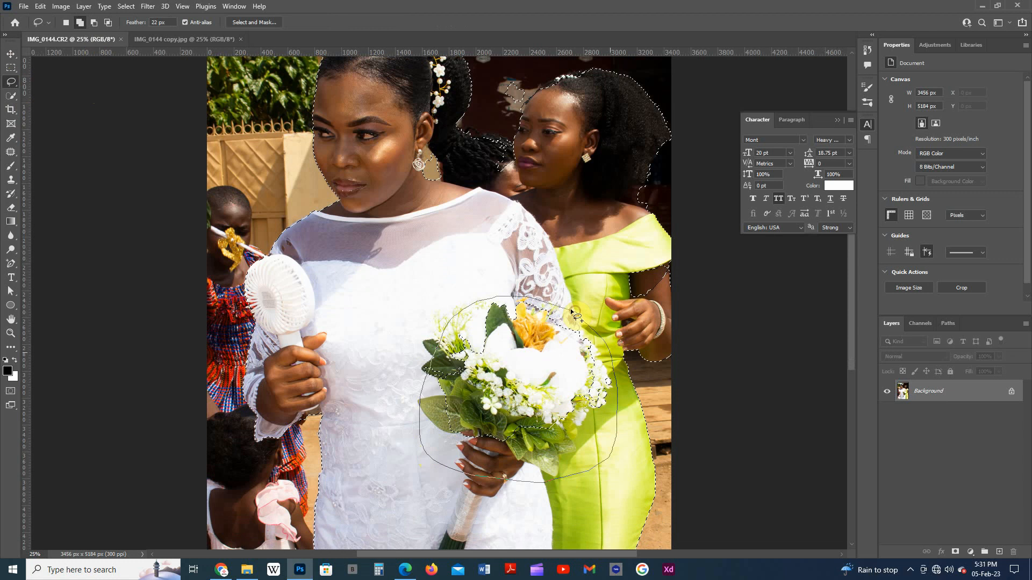
{"action": "scroll", "coordinate": [525, 348], "scroll_direction": "down", "scroll_amount": 1}
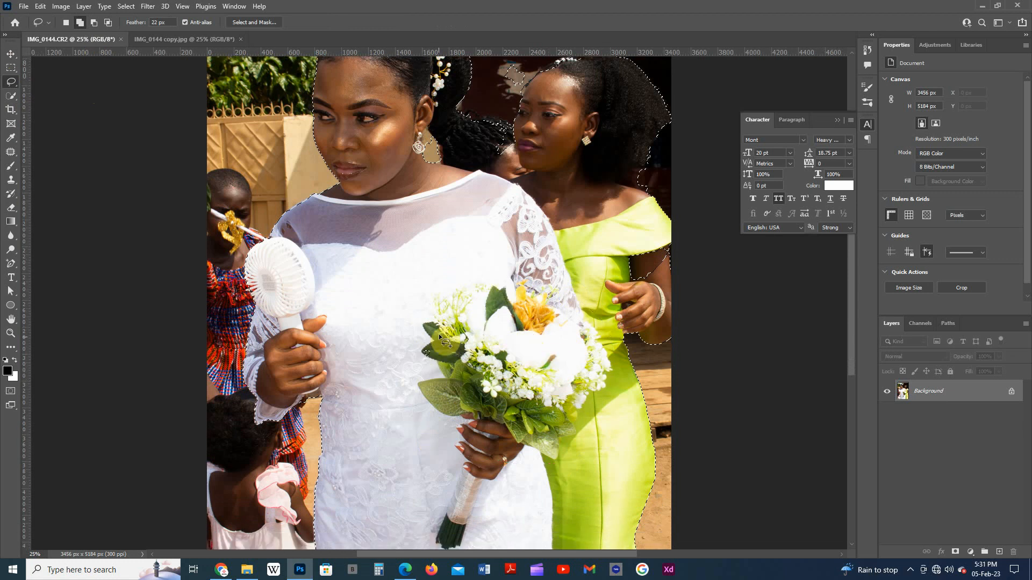
{"action": "mouse_move", "coordinate": [426, 333]}
{"action": "left_mouse_down"}
{"action": "mouse_move", "coordinate": [410, 374]}
{"action": "mouse_move", "coordinate": [461, 378]}
{"action": "left_mouse_up"}
{"action": "scroll", "coordinate": [458, 375], "scroll_direction": "up", "scroll_amount": 1}
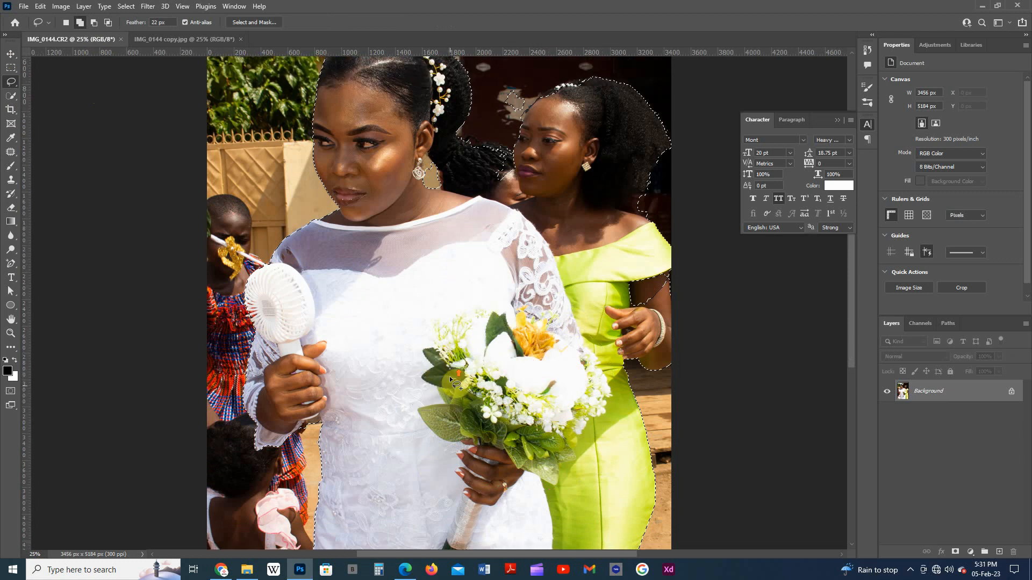
- Subtract the pale wall patch beside the bridesmaid's forehead from the selection with the Lasso tool
{"action": "scroll", "coordinate": [456, 383], "scroll_direction": "up", "scroll_amount": 2}
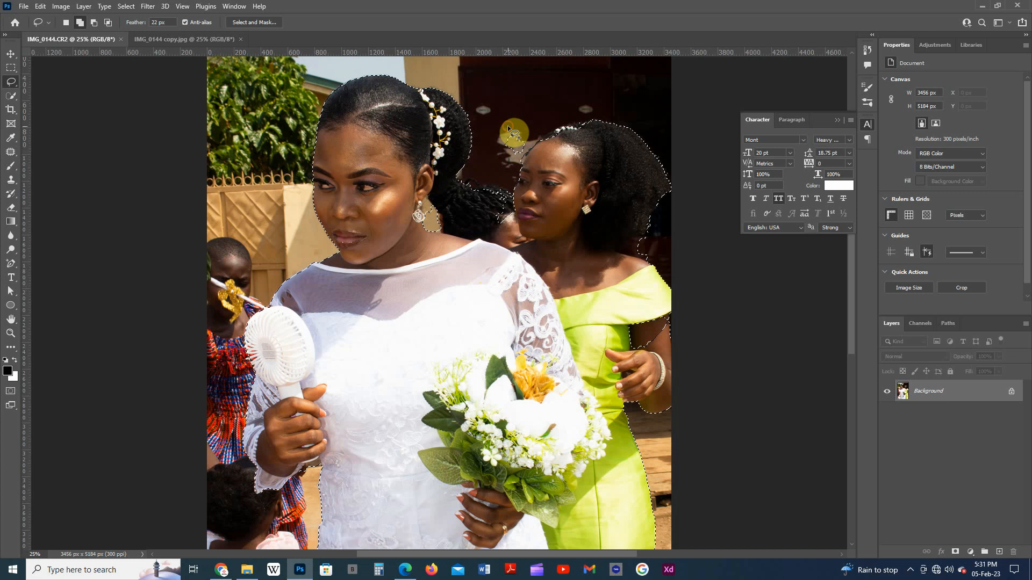
{"action": "mouse_move", "coordinate": [508, 125]}
{"action": "left_mouse_down"}
{"action": "mouse_move", "coordinate": [508, 158]}
{"action": "mouse_move", "coordinate": [528, 141]}
{"action": "mouse_move", "coordinate": [513, 128]}
{"action": "left_mouse_up"}
{"action": "mouse_move", "coordinate": [518, 119]}
{"action": "left_mouse_down"}
{"action": "mouse_move", "coordinate": [502, 133]}
{"action": "mouse_move", "coordinate": [518, 132]}
{"action": "mouse_move", "coordinate": [529, 153]}
{"action": "mouse_move", "coordinate": [510, 153]}
{"action": "mouse_move", "coordinate": [524, 141]}
{"action": "left_mouse_up"}
{"action": "scroll", "coordinate": [522, 139], "scroll_direction": "down", "scroll_amount": 1}
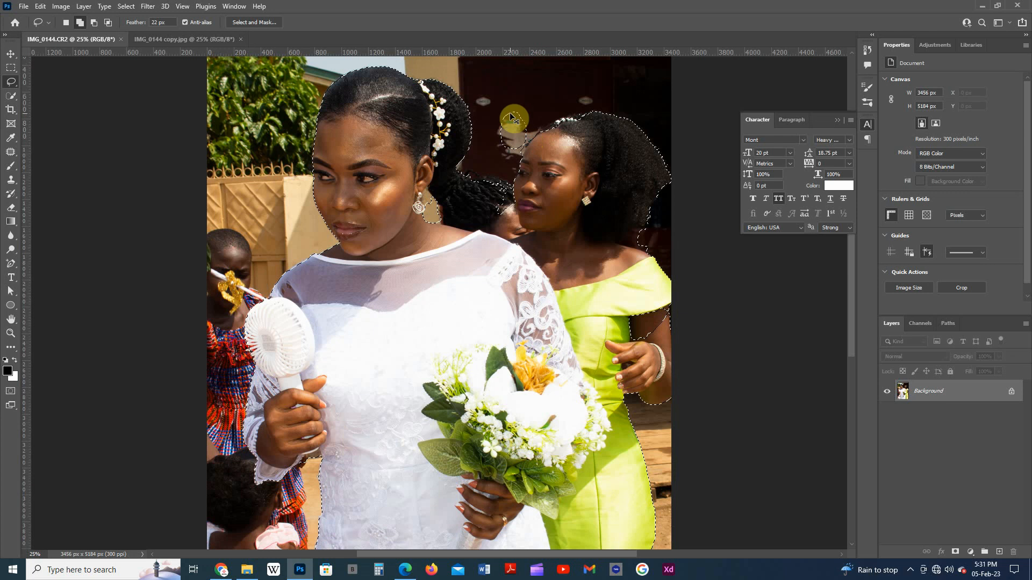
{"action": "mouse_move", "coordinate": [511, 121]}
{"action": "left_mouse_down"}
{"action": "mouse_move", "coordinate": [524, 116]}
{"action": "mouse_move", "coordinate": [506, 110]}
{"action": "mouse_move", "coordinate": [497, 137]}
{"action": "mouse_move", "coordinate": [514, 152]}
{"action": "mouse_move", "coordinate": [527, 110]}
{"action": "left_mouse_up"}
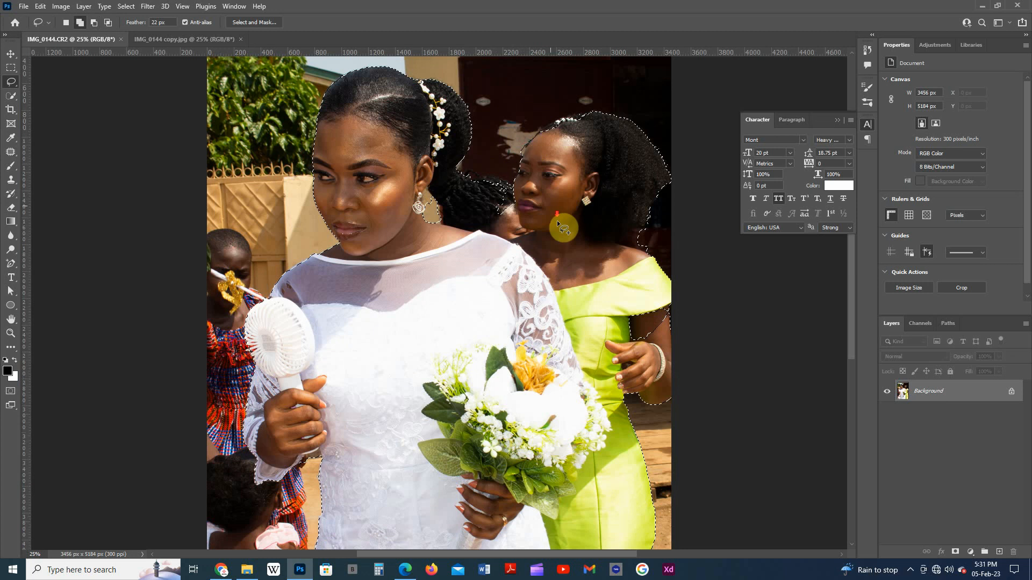
- Add the bridesmaid's unselected upper arm, between her sleeve and her hand, to the selection with the Lasso tool
{"action": "scroll", "coordinate": [557, 221], "scroll_direction": "down", "scroll_amount": 2}
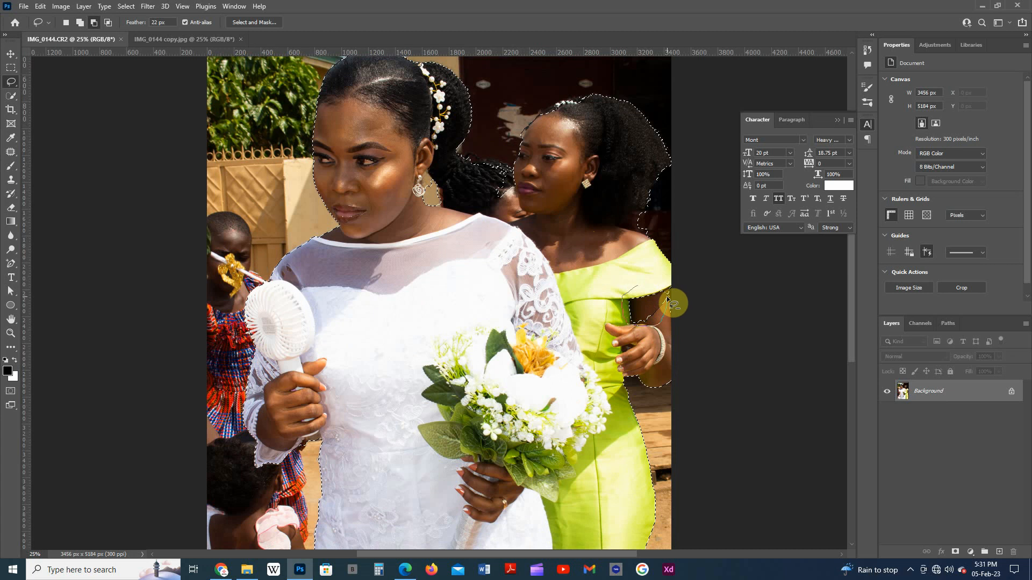
{"action": "mouse_move", "coordinate": [666, 295]}
{"action": "left_mouse_down"}
{"action": "mouse_move", "coordinate": [649, 277]}
{"action": "mouse_move", "coordinate": [635, 287]}
{"action": "left_mouse_up"}
{"action": "scroll", "coordinate": [655, 280], "scroll_direction": "down", "scroll_amount": 1}
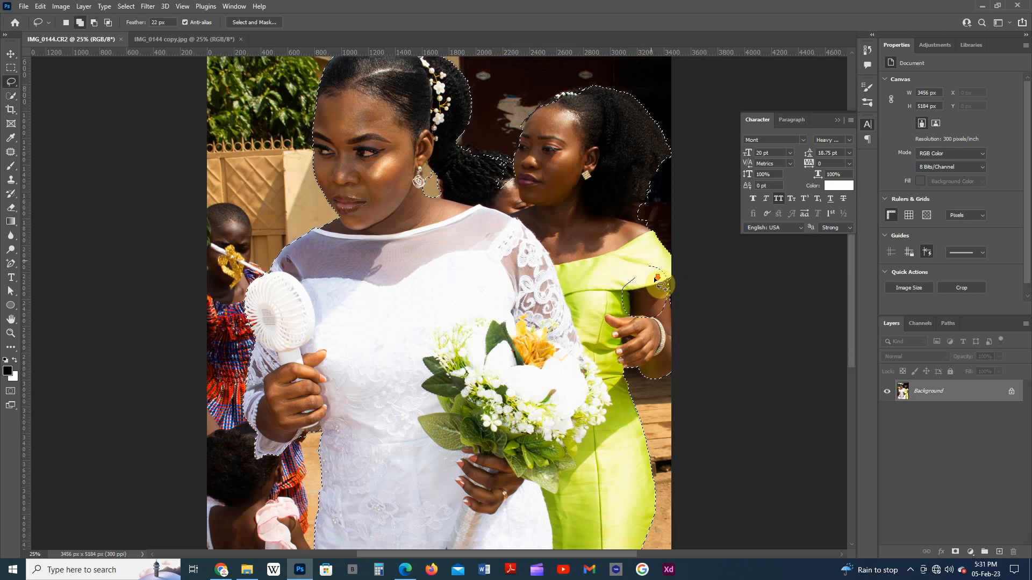
{"action": "scroll", "coordinate": [654, 279], "scroll_direction": "down", "scroll_amount": 2}
{"action": "mouse_move", "coordinate": [640, 247]}
{"action": "left_mouse_down"}
{"action": "mouse_move", "coordinate": [613, 270]}
{"action": "mouse_move", "coordinate": [630, 301]}
{"action": "mouse_move", "coordinate": [658, 299]}
{"action": "mouse_move", "coordinate": [661, 247]}
{"action": "mouse_move", "coordinate": [675, 269]}
{"action": "mouse_move", "coordinate": [663, 295]}
{"action": "left_mouse_up"}
{"action": "scroll", "coordinate": [662, 299], "scroll_direction": "up", "scroll_amount": 1}
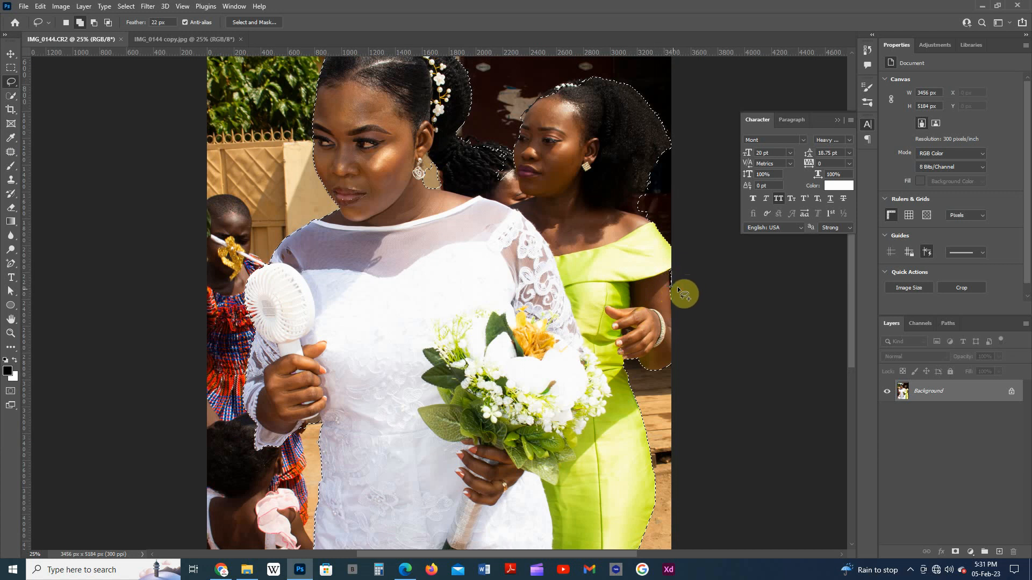
- Extend the selection with the Lasso tool around the braided head between the bride and the bridesmaid
{"action": "scroll", "coordinate": [677, 285], "scroll_direction": "up", "scroll_amount": 2}
{"action": "scroll", "coordinate": [483, 226], "scroll_direction": "up", "scroll_amount": 1}
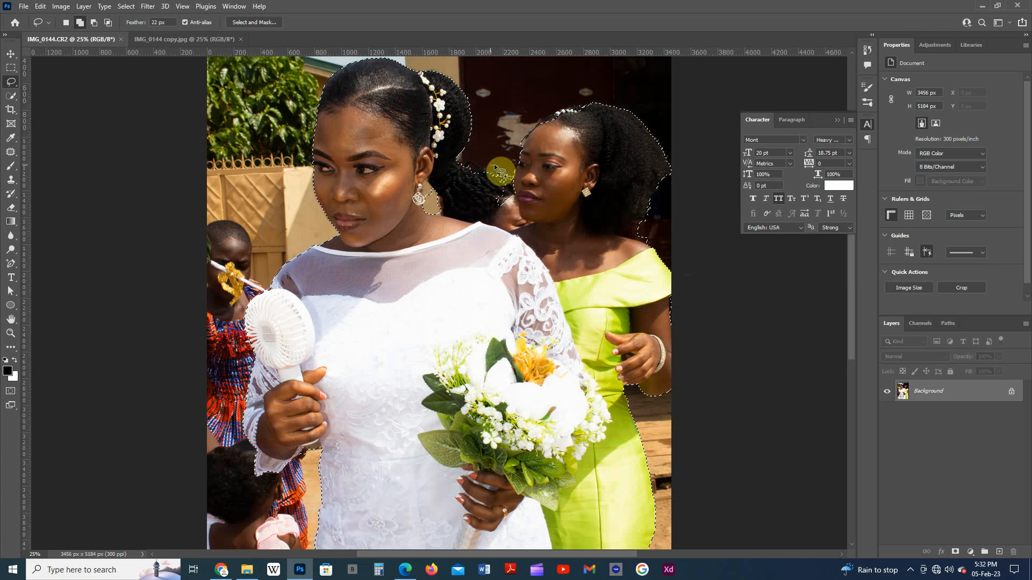
{"action": "left_click_drag", "start_coordinate": [472, 162], "coordinate": [455, 161]}
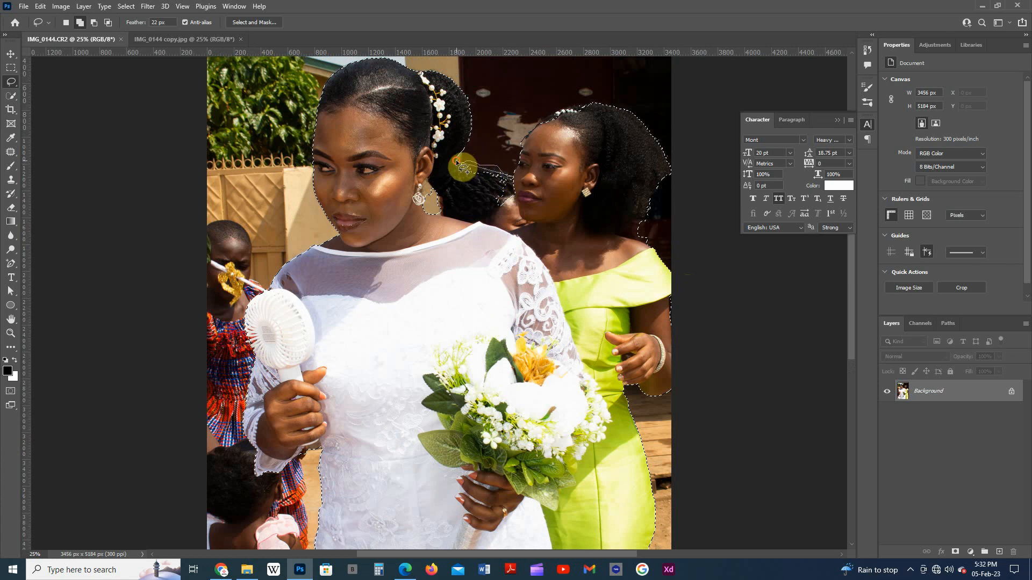
{"action": "scroll", "coordinate": [543, 207], "scroll_direction": "up", "scroll_amount": 1}
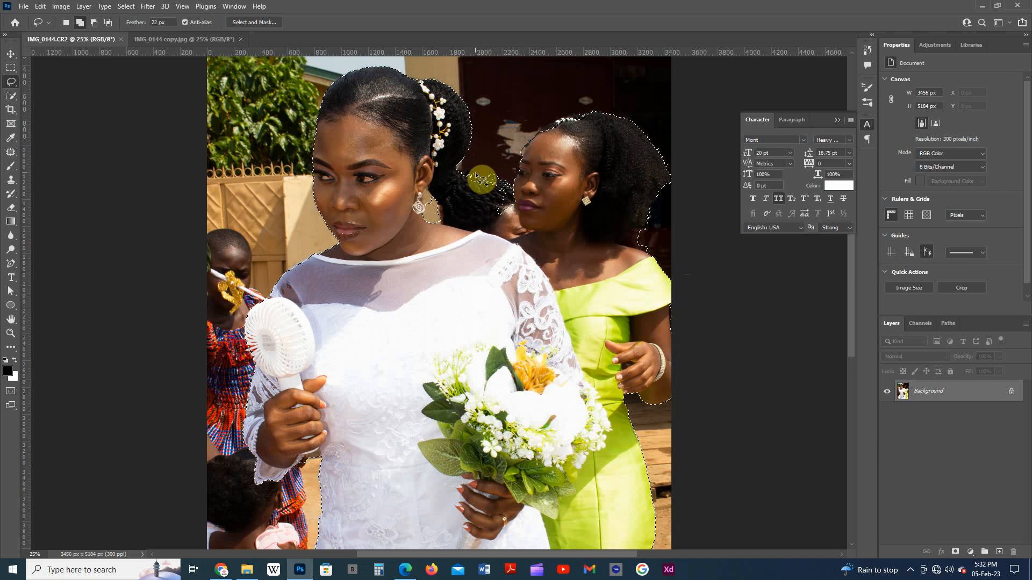
{"action": "mouse_move", "coordinate": [470, 172]}
{"action": "left_mouse_down"}
{"action": "mouse_move", "coordinate": [470, 198]}
{"action": "mouse_move", "coordinate": [492, 213]}
{"action": "mouse_move", "coordinate": [508, 208]}
{"action": "mouse_move", "coordinate": [512, 187]}
{"action": "mouse_move", "coordinate": [471, 172]}
{"action": "left_mouse_up"}
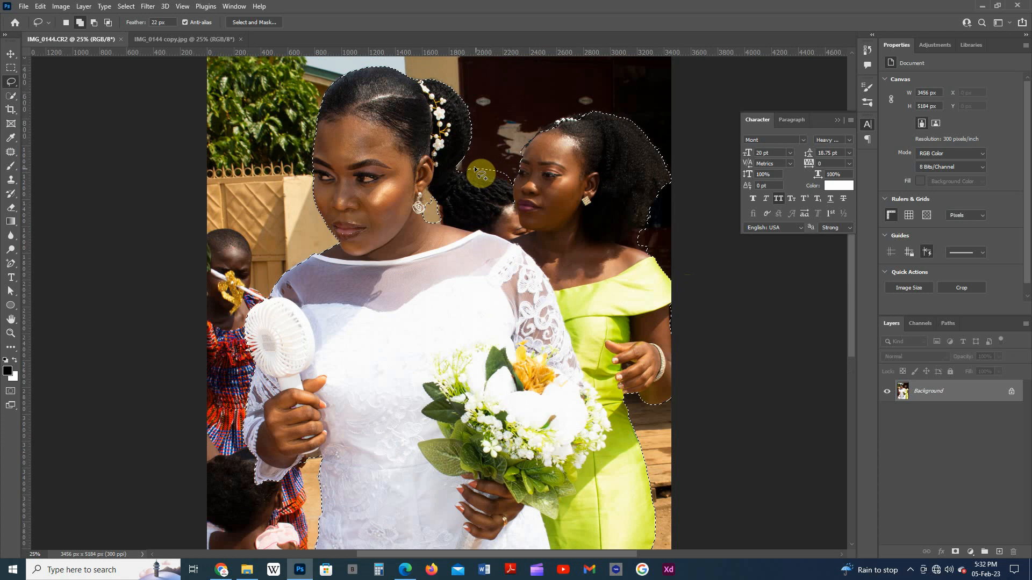
{"action": "mouse_move", "coordinate": [501, 179]}
{"action": "left_mouse_down"}
{"action": "mouse_move", "coordinate": [510, 163]}
{"action": "mouse_move", "coordinate": [505, 193]}
{"action": "mouse_move", "coordinate": [433, 200]}
{"action": "mouse_move", "coordinate": [425, 188]}
{"action": "mouse_move", "coordinate": [425, 202]}
{"action": "left_mouse_up"}
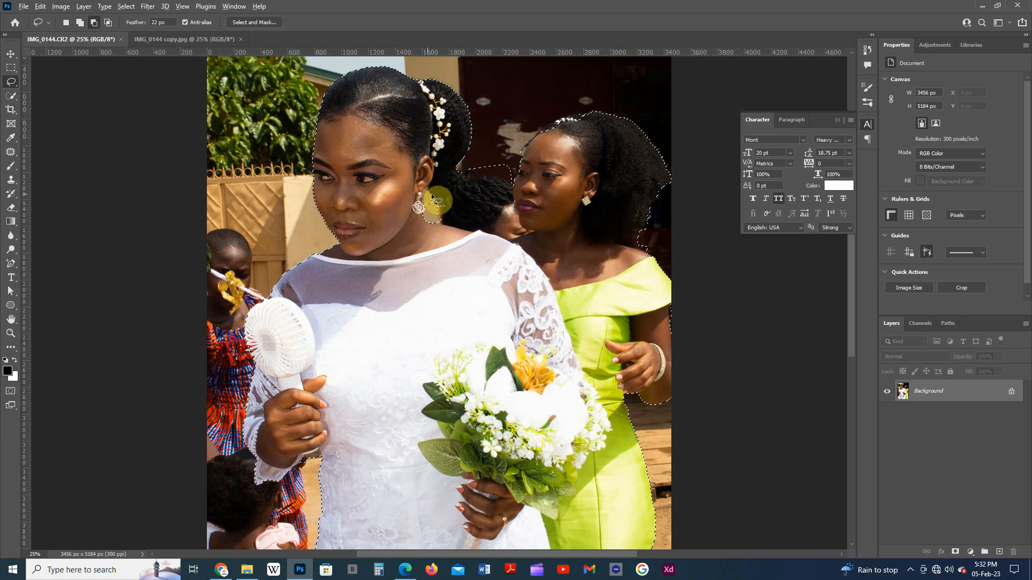
- Subtract the pale wall gap between the bride's earring, neck and hair from the selection with the Lasso tool
{"action": "mouse_move", "coordinate": [424, 189]}
{"action": "left_mouse_down"}
{"action": "mouse_move", "coordinate": [440, 211]}
{"action": "mouse_move", "coordinate": [427, 191]}
{"action": "mouse_move", "coordinate": [438, 189]}
{"action": "left_mouse_up"}
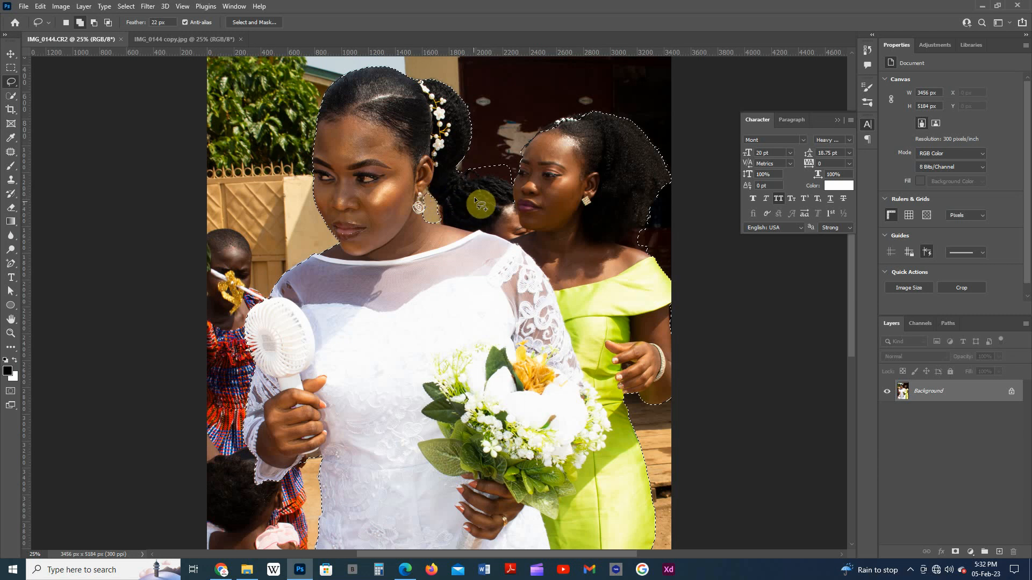
{"action": "scroll", "coordinate": [474, 197], "scroll_direction": "down", "scroll_amount": 2}
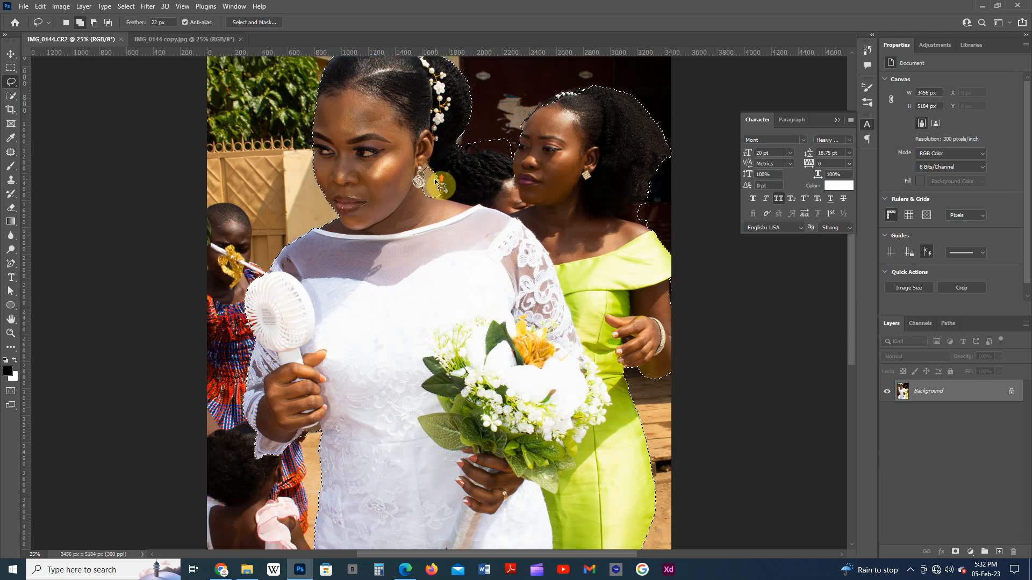
{"action": "mouse_move", "coordinate": [436, 180]}
{"action": "left_mouse_down"}
{"action": "mouse_move", "coordinate": [424, 193]}
{"action": "mouse_move", "coordinate": [449, 194]}
{"action": "mouse_move", "coordinate": [438, 199]}
{"action": "left_mouse_up"}
{"action": "scroll", "coordinate": [463, 204], "scroll_direction": "up", "scroll_amount": 1}
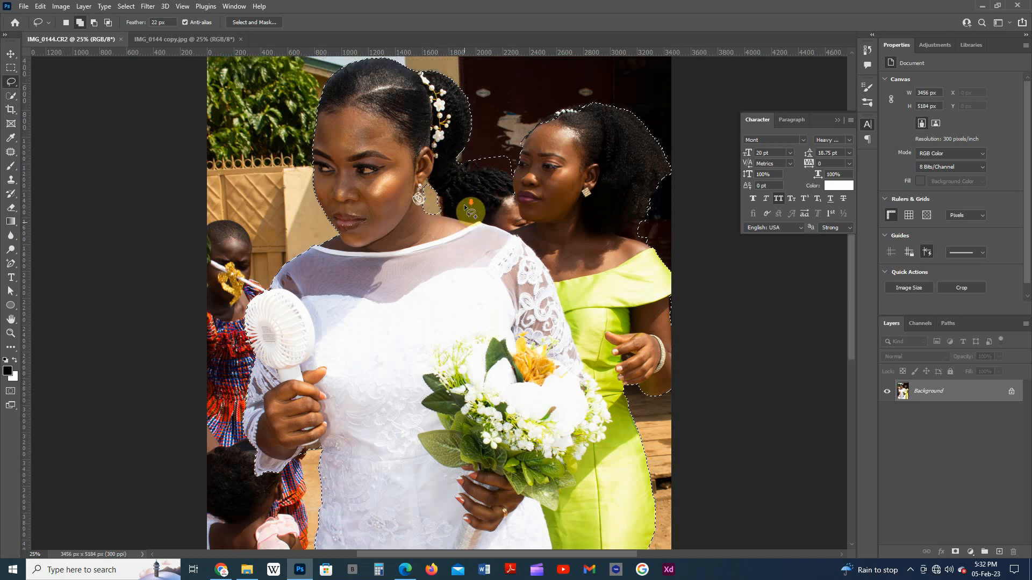
{"action": "scroll", "coordinate": [463, 204], "scroll_direction": "down", "scroll_amount": 5}
{"action": "scroll", "coordinate": [456, 258], "scroll_direction": "down", "scroll_amount": 5}
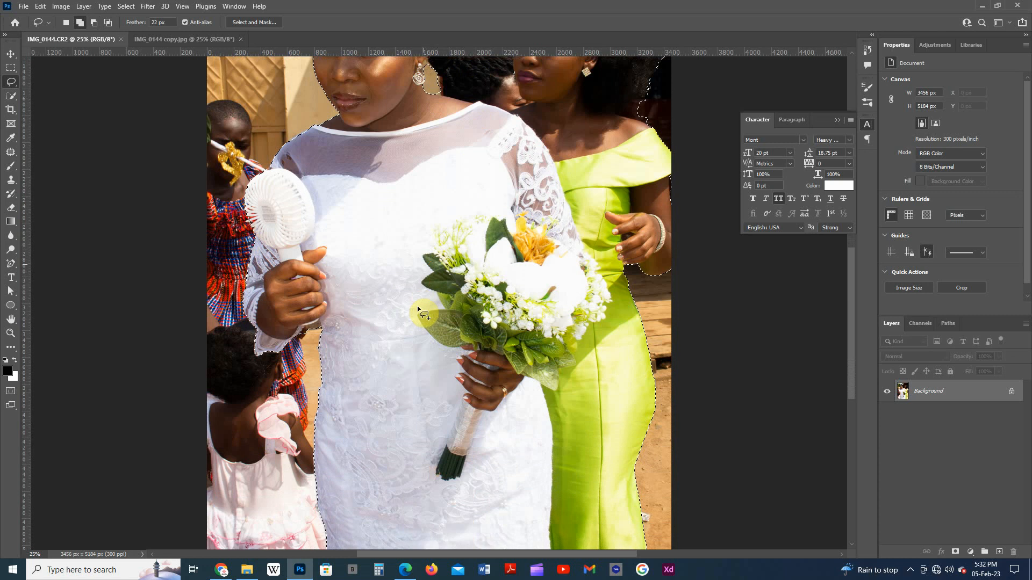
{"action": "scroll", "coordinate": [504, 336], "scroll_direction": "up", "scroll_amount": 8}
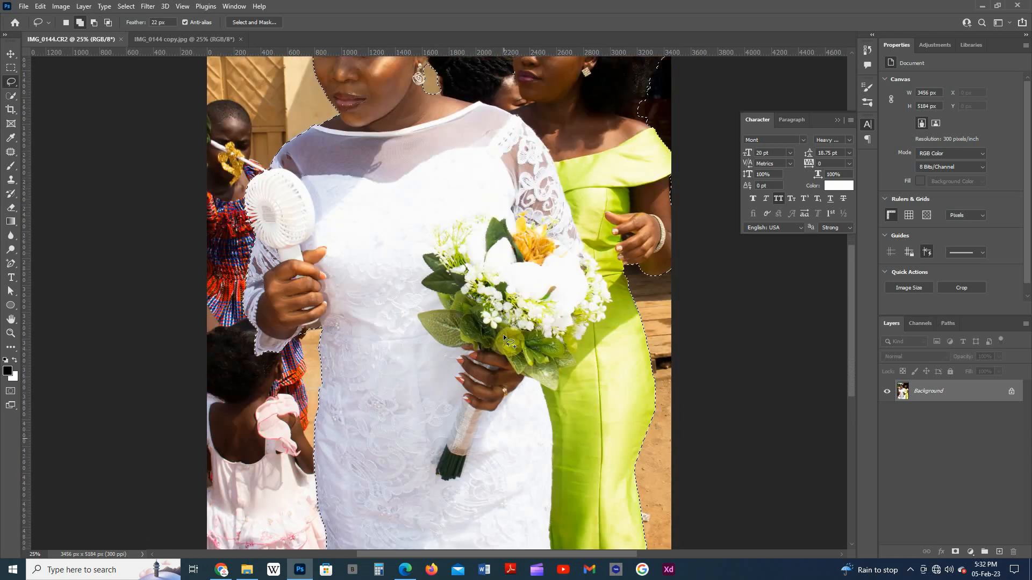
{"action": "scroll", "coordinate": [506, 334], "scroll_direction": "up", "scroll_amount": 5}
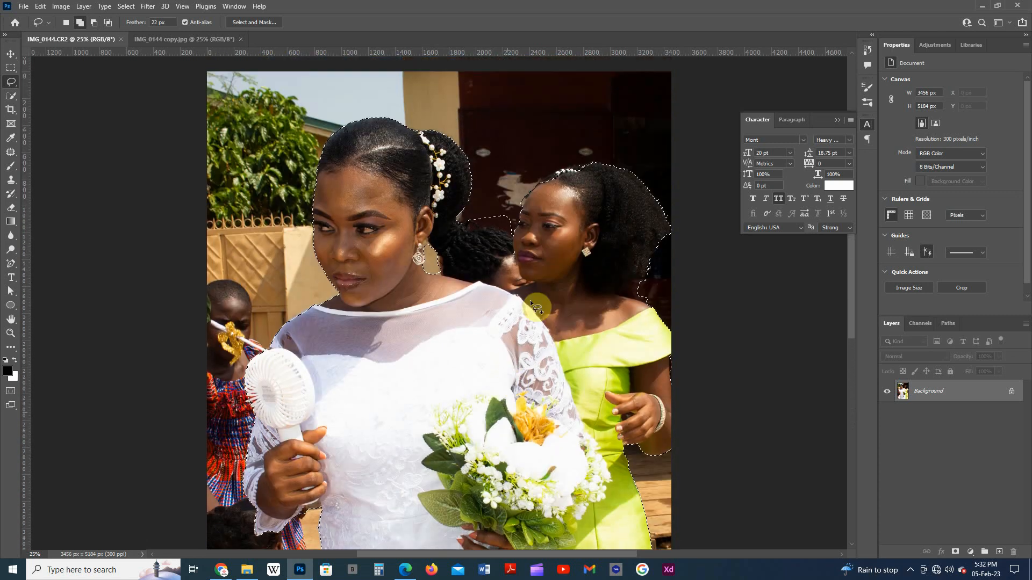
- Touch up the selection along the top front of the bridesmaid's hair with the Lasso tool and undo the last stroke by her forehead
{"action": "mouse_move", "coordinate": [570, 191]}
{"action": "left_mouse_down"}
{"action": "mouse_move", "coordinate": [563, 182]}
{"action": "mouse_move", "coordinate": [540, 192]}
{"action": "mouse_move", "coordinate": [521, 219]}
{"action": "mouse_move", "coordinate": [594, 184]}
{"action": "left_mouse_up"}
{"action": "scroll", "coordinate": [583, 198], "scroll_direction": "up", "scroll_amount": 1}
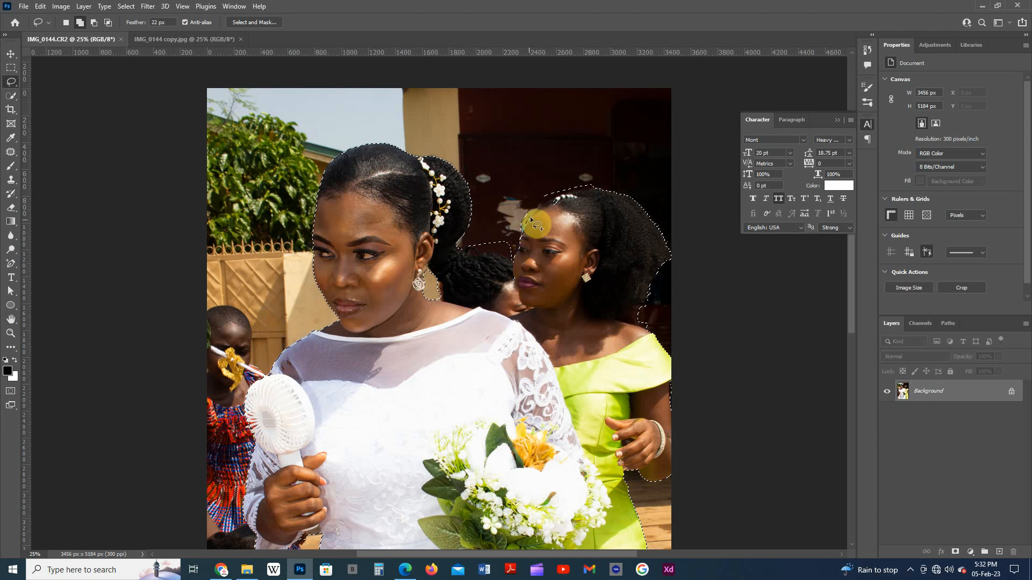
{"action": "mouse_move", "coordinate": [554, 200]}
{"action": "left_mouse_down"}
{"action": "mouse_move", "coordinate": [593, 185]}
{"action": "mouse_move", "coordinate": [578, 170]}
{"action": "mouse_move", "coordinate": [543, 173]}
{"action": "mouse_move", "coordinate": [517, 238]}
{"action": "left_mouse_up"}
{"action": "key", "text": "ctrl+z"}
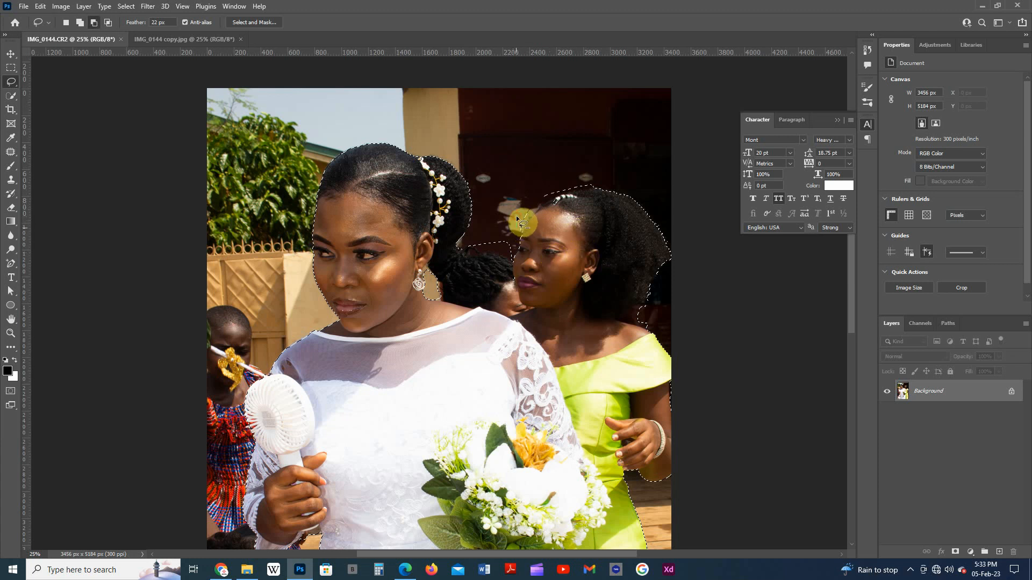
- Refine the selection edge along the bridesmaid's beaded hairline and forehead with the Lasso tool, excluding the wall beside it
{"action": "mouse_move", "coordinate": [517, 218]}
{"action": "left_mouse_down"}
{"action": "mouse_move", "coordinate": [520, 232]}
{"action": "mouse_move", "coordinate": [551, 200]}
{"action": "mouse_move", "coordinate": [590, 185]}
{"action": "left_mouse_up"}
{"action": "left_click_drag", "start_coordinate": [531, 199], "coordinate": [530, 212]}
{"action": "scroll", "coordinate": [591, 252], "scroll_direction": "down", "scroll_amount": 1}
{"action": "scroll", "coordinate": [591, 249], "scroll_direction": "down", "scroll_amount": 2}
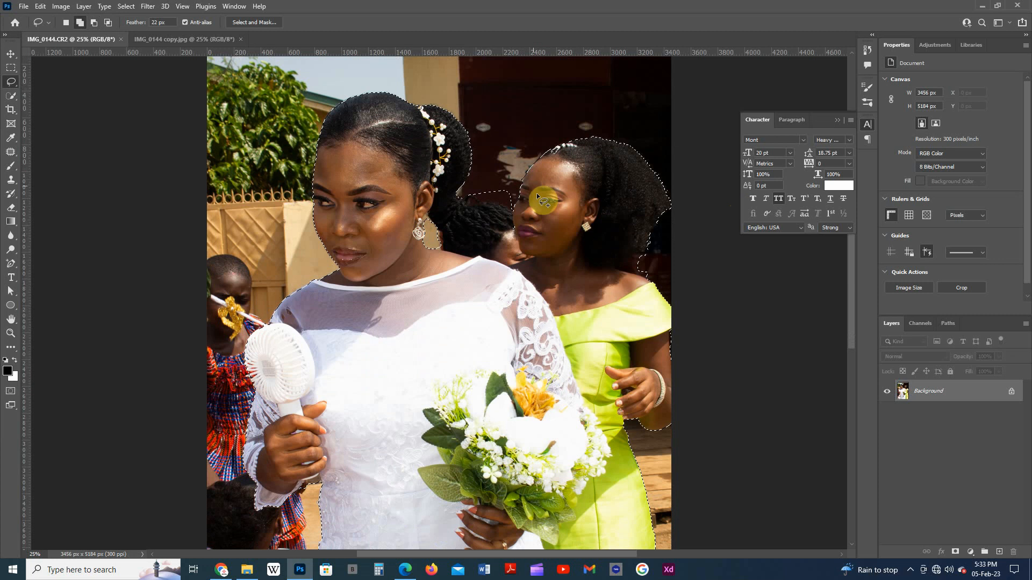
{"action": "left_click_drag", "start_coordinate": [519, 177], "coordinate": [532, 169]}
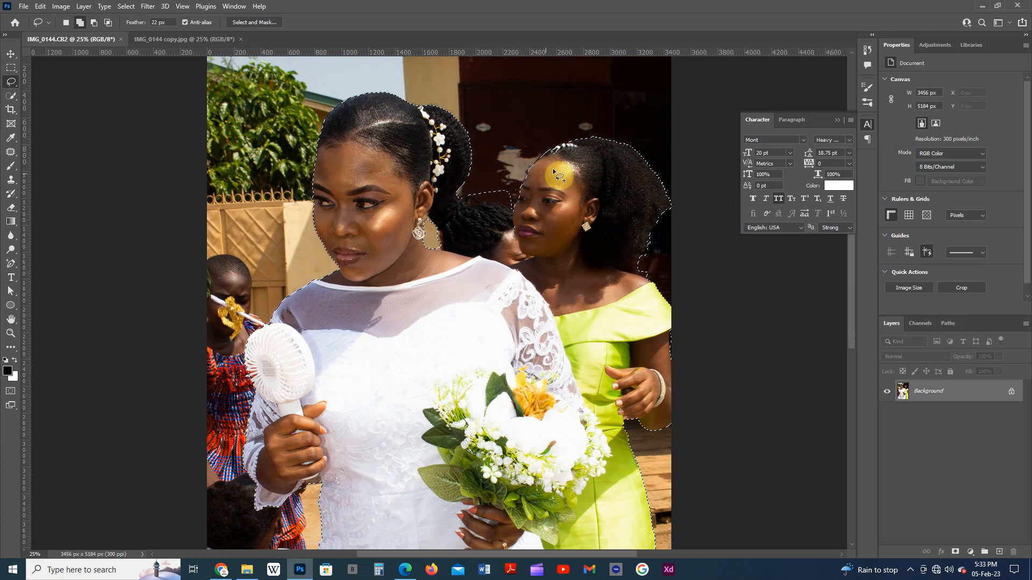
{"action": "scroll", "coordinate": [533, 208], "scroll_direction": "up", "scroll_amount": 1}
{"action": "scroll", "coordinate": [533, 211], "scroll_direction": "down", "scroll_amount": 5}
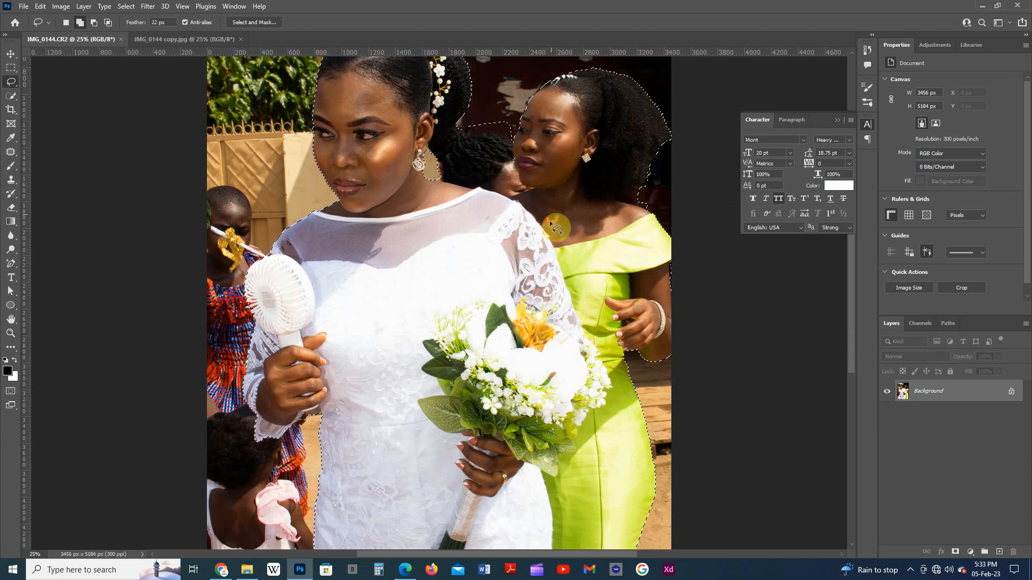
{"action": "scroll", "coordinate": [551, 223], "scroll_direction": "down", "scroll_amount": 2}
{"action": "scroll", "coordinate": [556, 259], "scroll_direction": "up", "scroll_amount": 3}
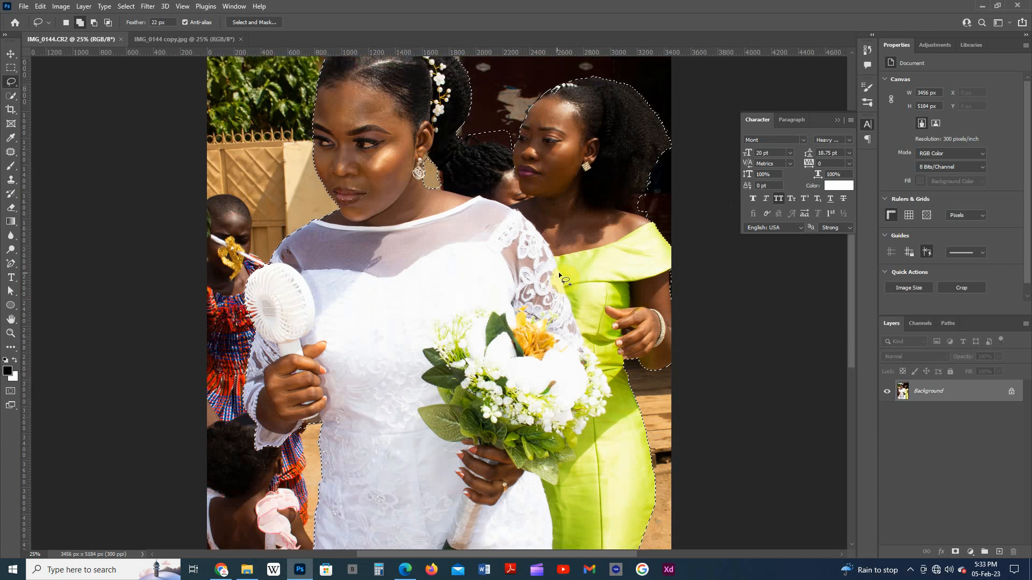
- Duplicate the Background layer and name the copy "Subject"
{"action": "left_click_drag", "start_coordinate": [948, 392], "coordinate": [999, 552]}
{"action": "double_click", "coordinate": [935, 392]}
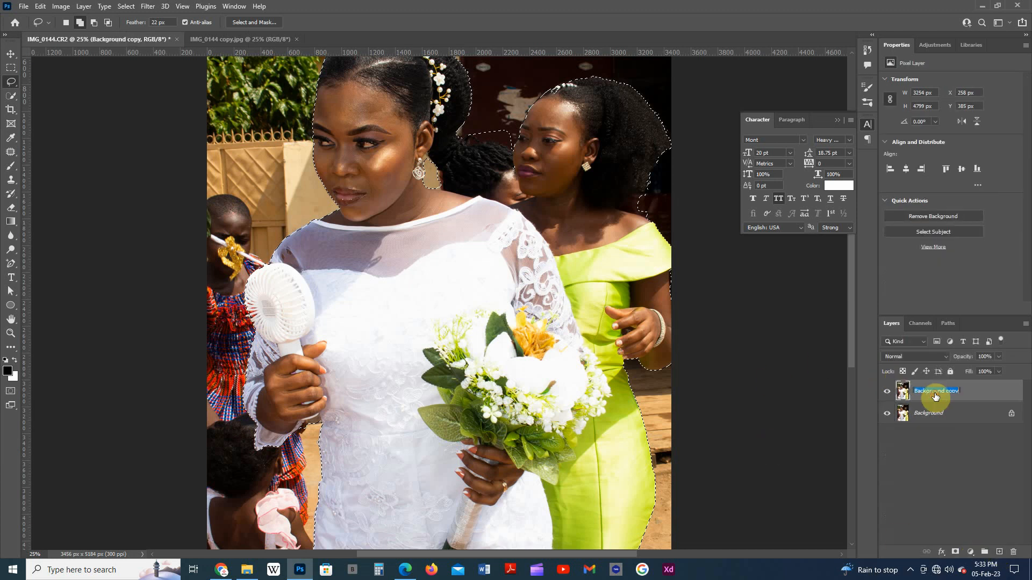
{"action": "type", "text": "Subject"}
{"action": "left_click", "coordinate": [930, 450]}
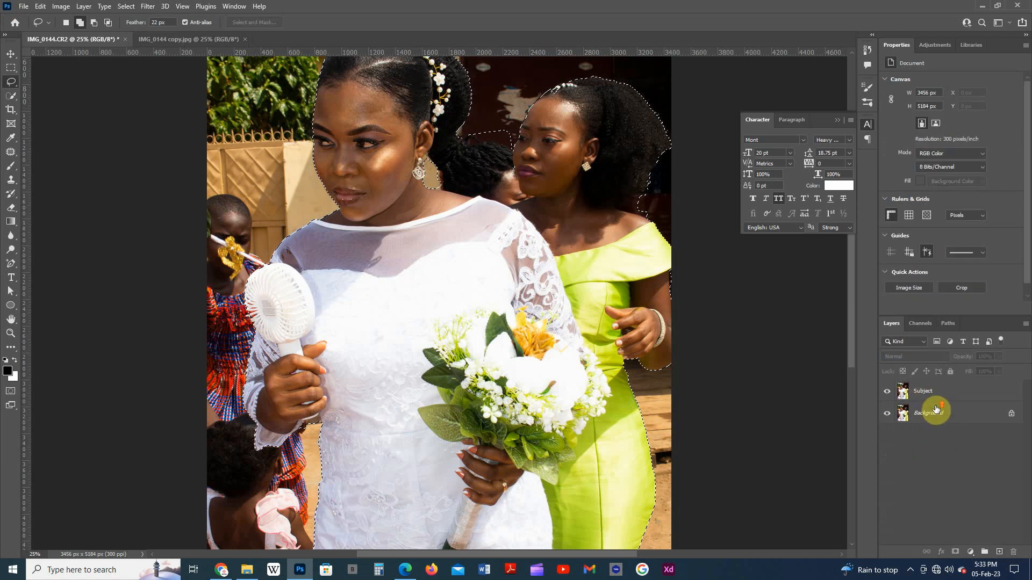
- Add a layer mask to the Subject layer from the selection and check the cutout with the Background layer temporarily hidden
{"action": "left_click", "coordinate": [923, 393]}
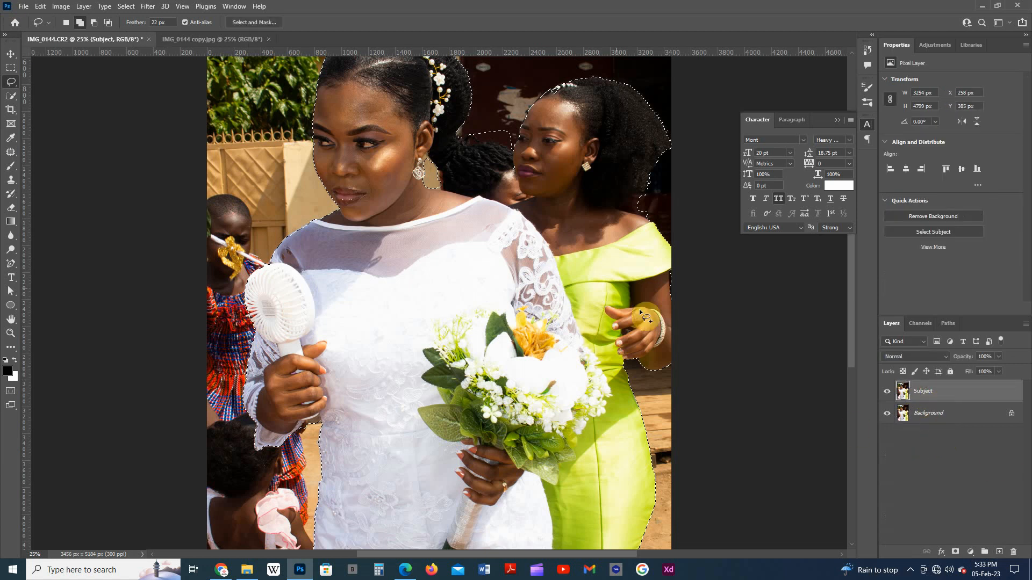
{"action": "scroll", "coordinate": [567, 289], "scroll_direction": "up", "scroll_amount": 2}
{"action": "scroll", "coordinate": [567, 290], "scroll_direction": "down", "scroll_amount": 2}
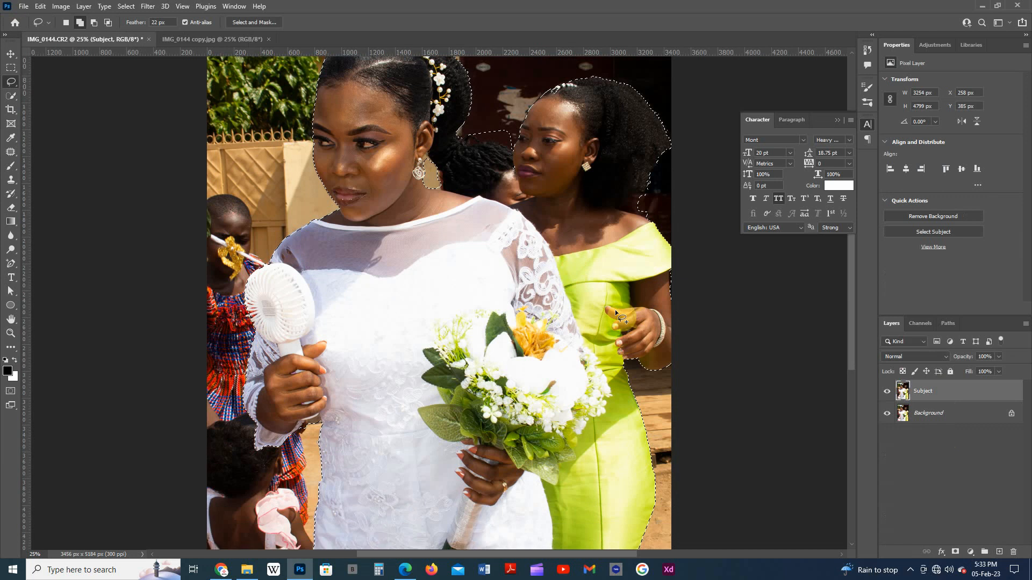
{"action": "left_click", "coordinate": [956, 552]}
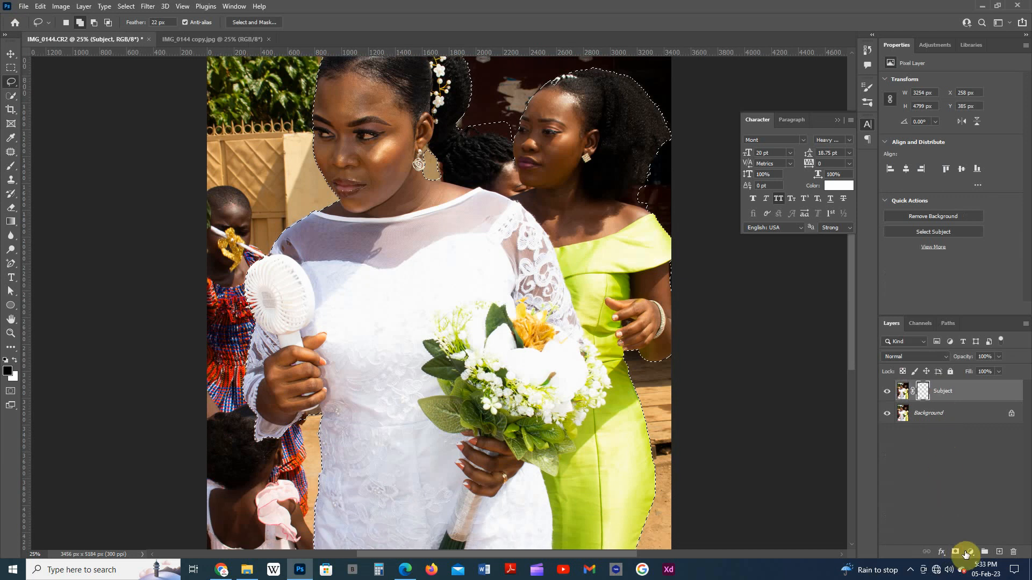
{"action": "left_click", "coordinate": [887, 414]}
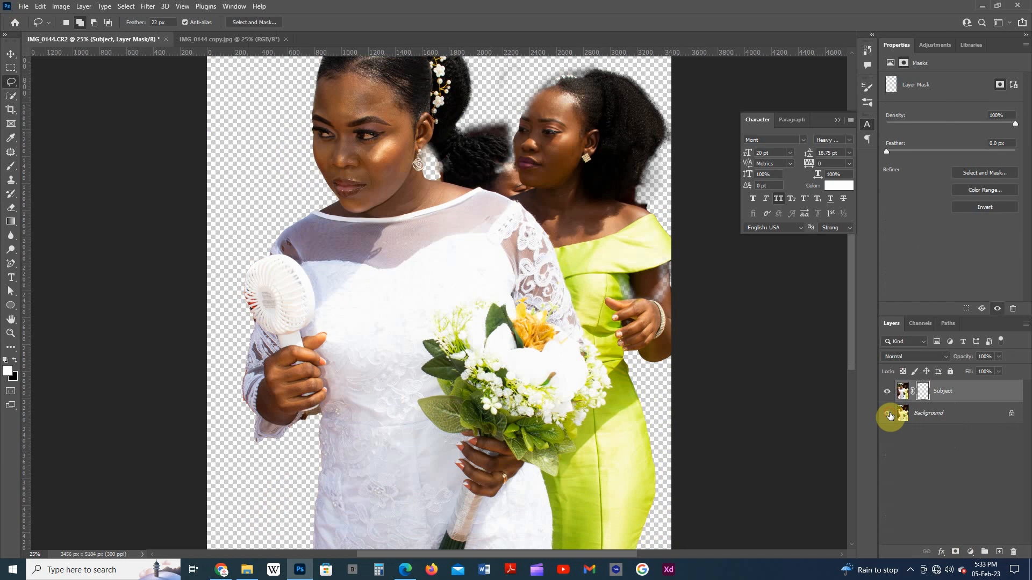
{"action": "left_click", "coordinate": [888, 414]}
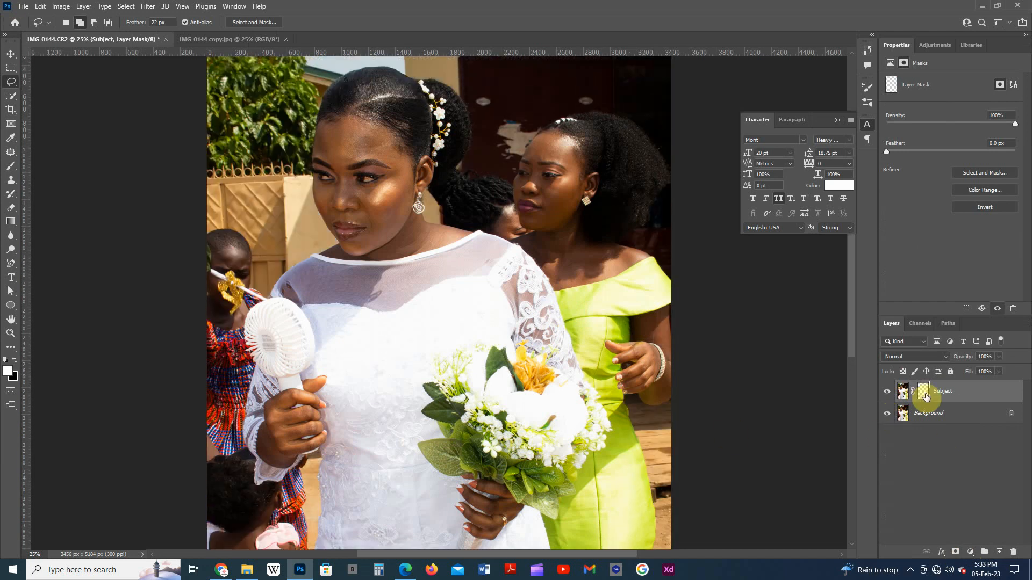
- Duplicate the Background layer beneath the Subject layer and name the copy "Main Background"
{"action": "left_click", "coordinate": [944, 420]}
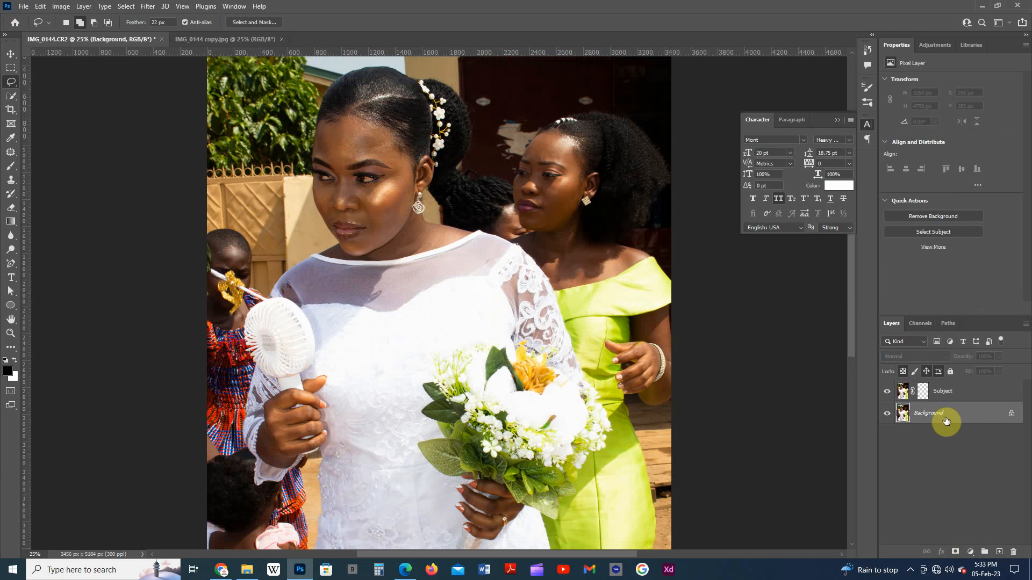
{"action": "key", "text": "ctrl+j"}
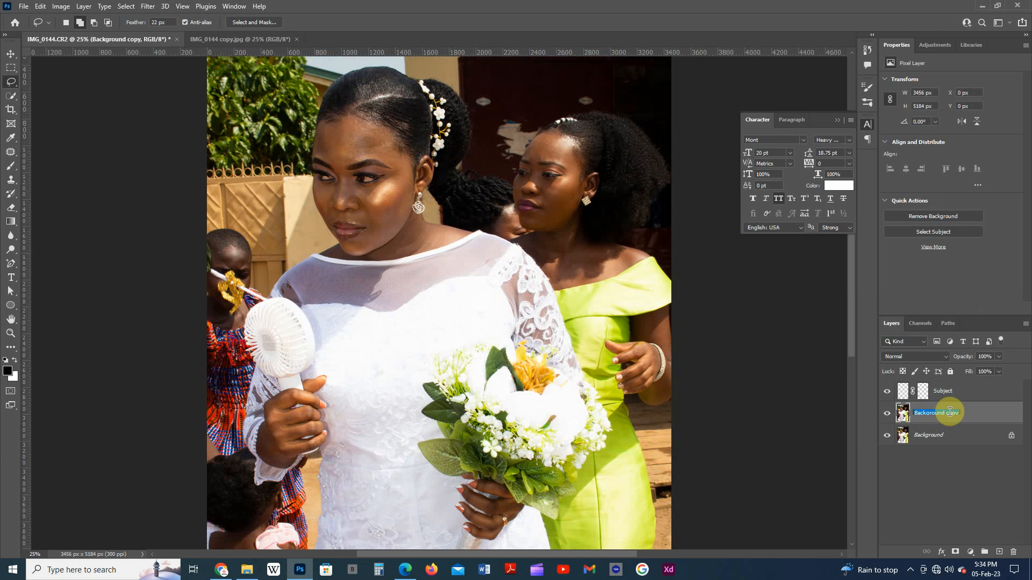
{"action": "type", "text": "Main"}
{"action": "left_click", "coordinate": [949, 412]}
{"action": "type", "text": "Background"}
{"action": "left_click", "coordinate": [946, 464]}
- Load the Subject layer's mask as a selection with the Main Background layer active, and switch to the Move tool
{"action": "left_click", "coordinate": [961, 418]}
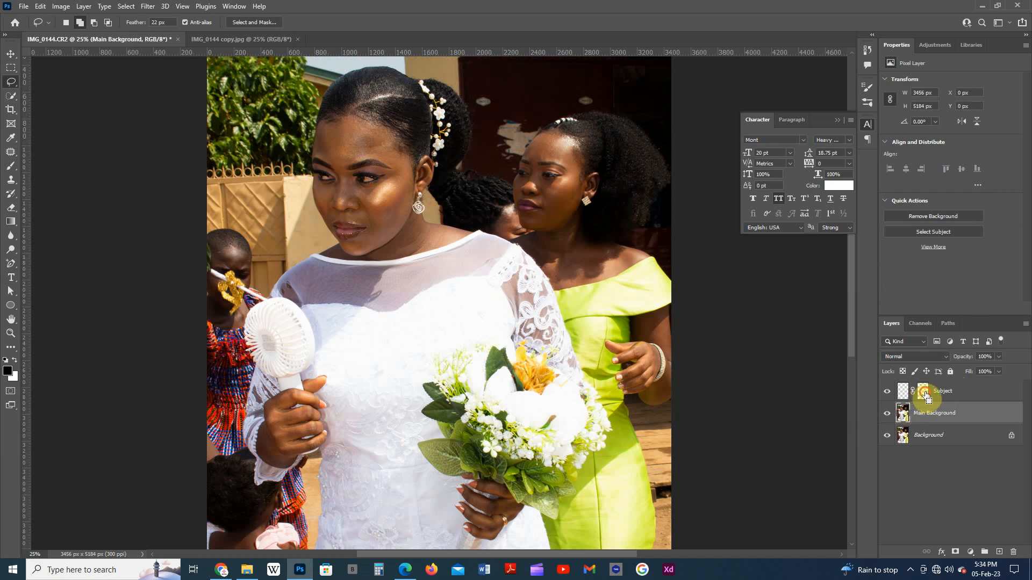
{"action": "left_click", "coordinate": [924, 396], "text": "ctrl"}
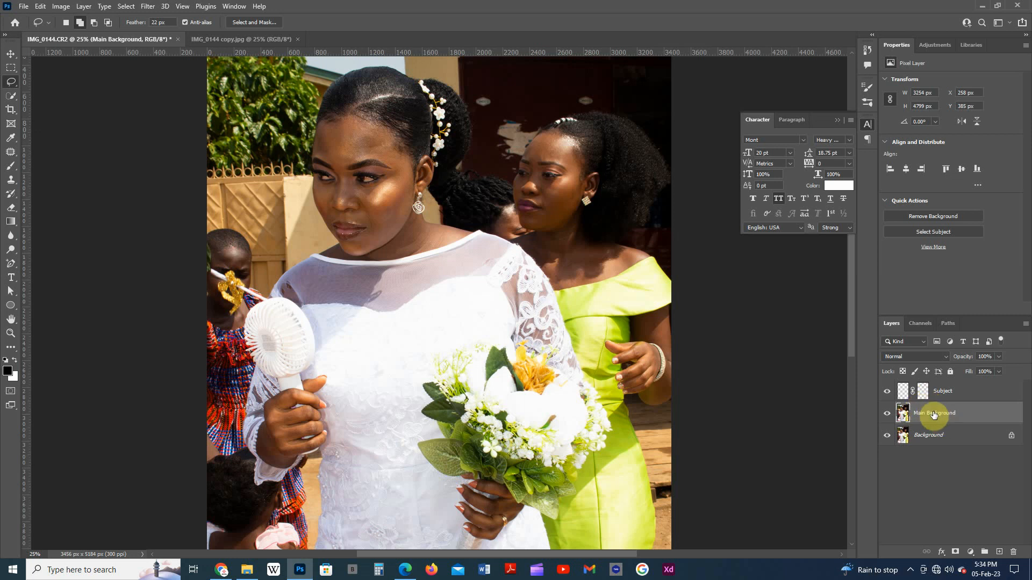
{"action": "left_click", "coordinate": [928, 391], "text": "ctrl"}
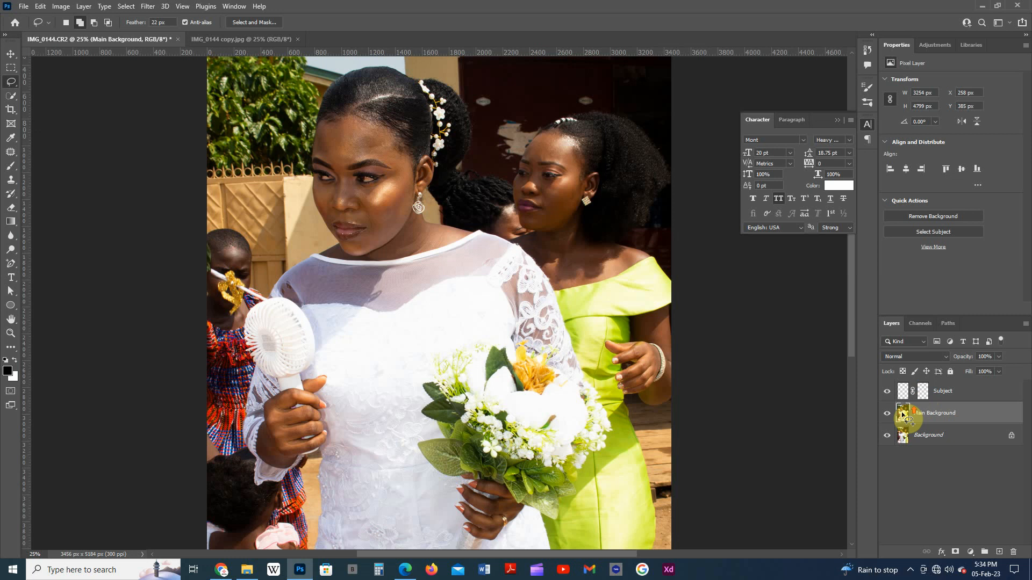
{"action": "left_click", "coordinate": [11, 53]}
{"action": "scroll", "coordinate": [716, 290], "scroll_direction": "up", "scroll_amount": 2}
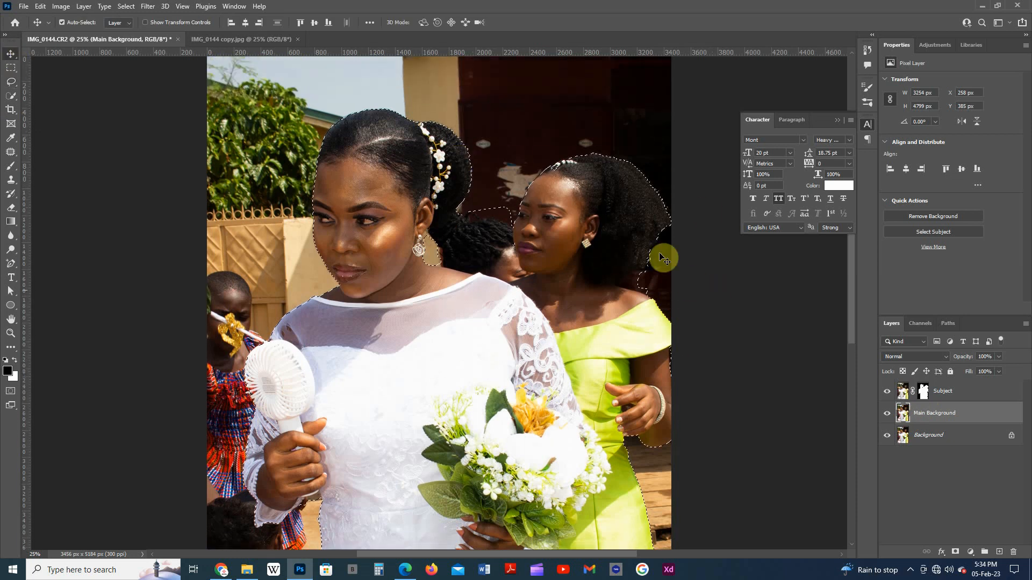
{"action": "scroll", "coordinate": [634, 290], "scroll_direction": "down", "scroll_amount": 1}
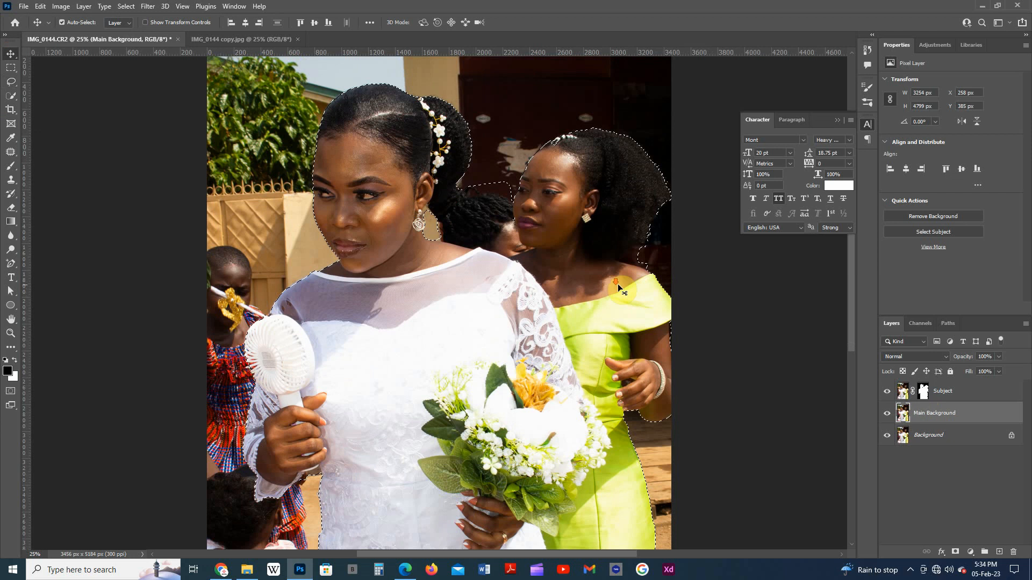
{"action": "scroll", "coordinate": [610, 285], "scroll_direction": "down", "scroll_amount": 1}
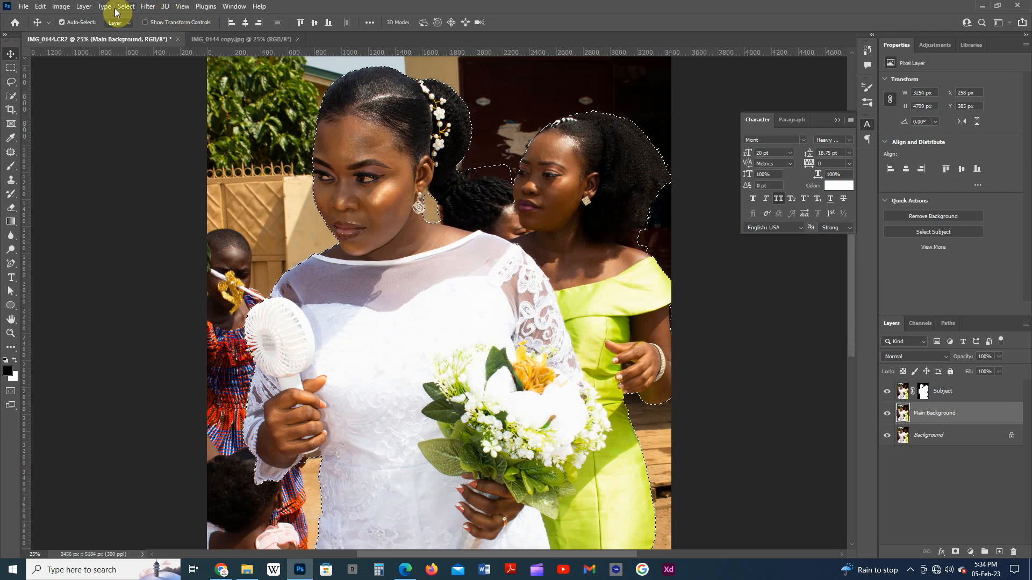
- Expand the selection on the Main Background layer by 10 pixels
{"action": "left_click", "coordinate": [146, 6]}
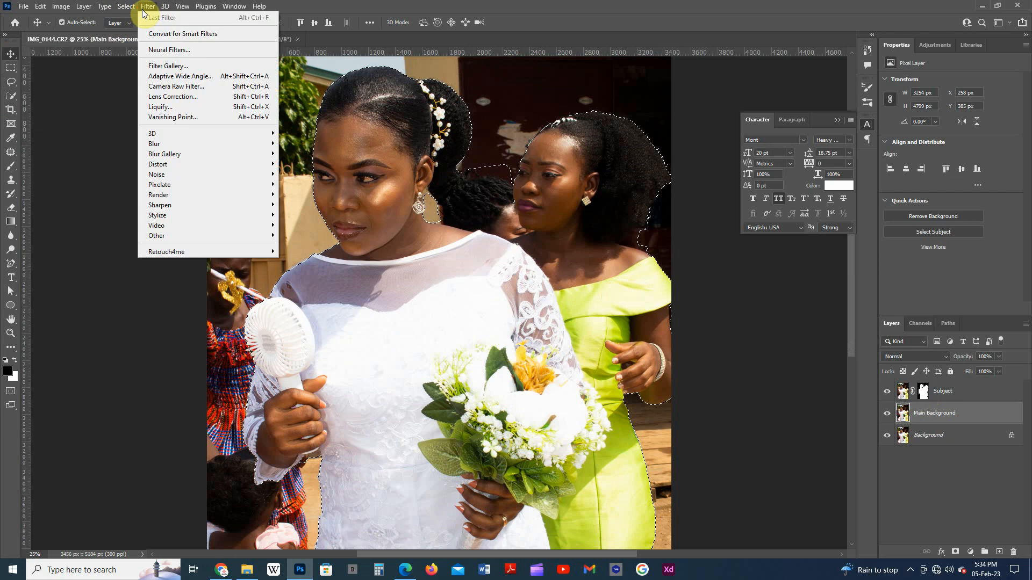
{"action": "left_click", "coordinate": [135, 8]}
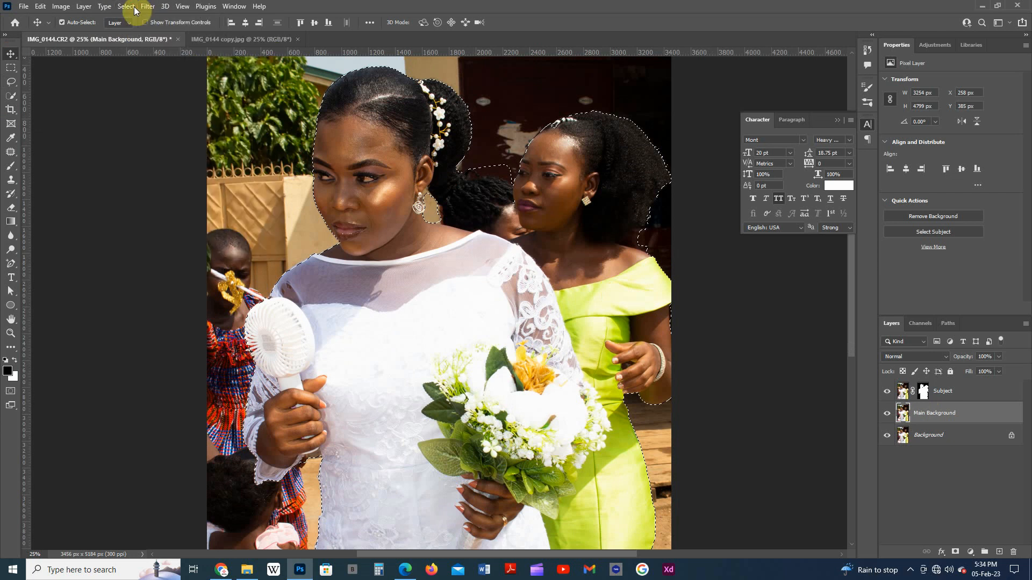
{"action": "left_click", "coordinate": [134, 10]}
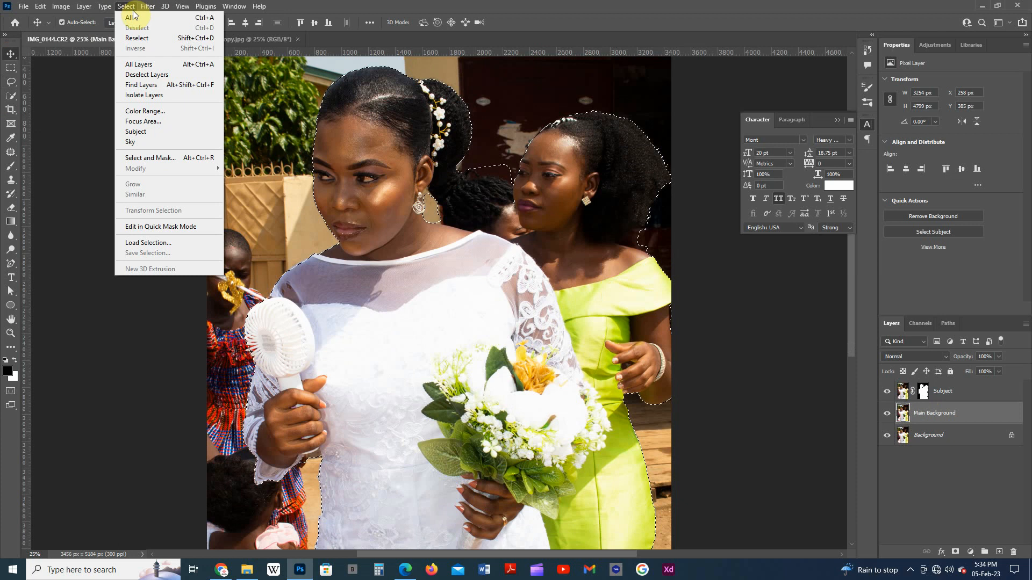
{"action": "left_click", "coordinate": [983, 412]}
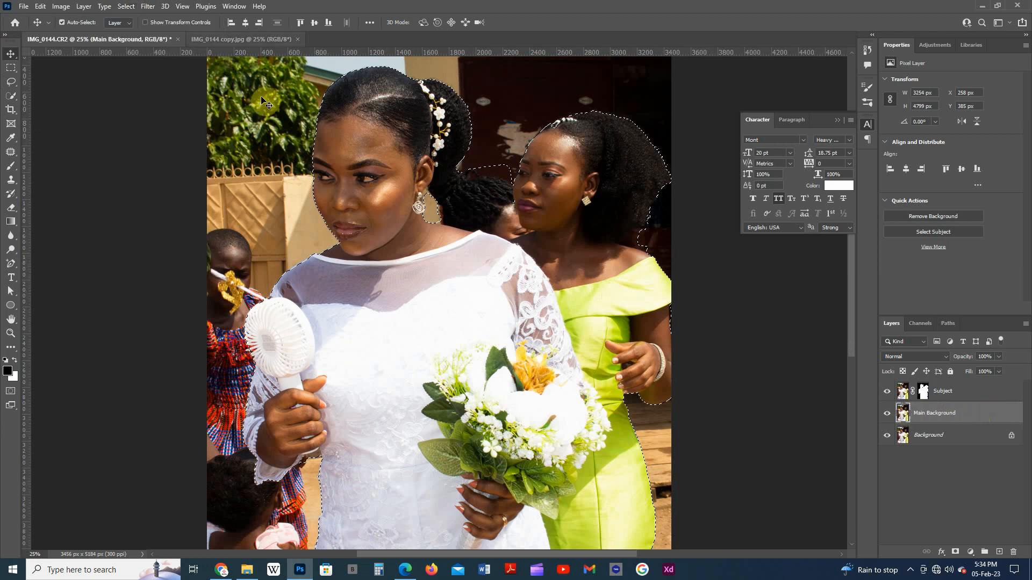
{"action": "left_click", "coordinate": [127, 7]}
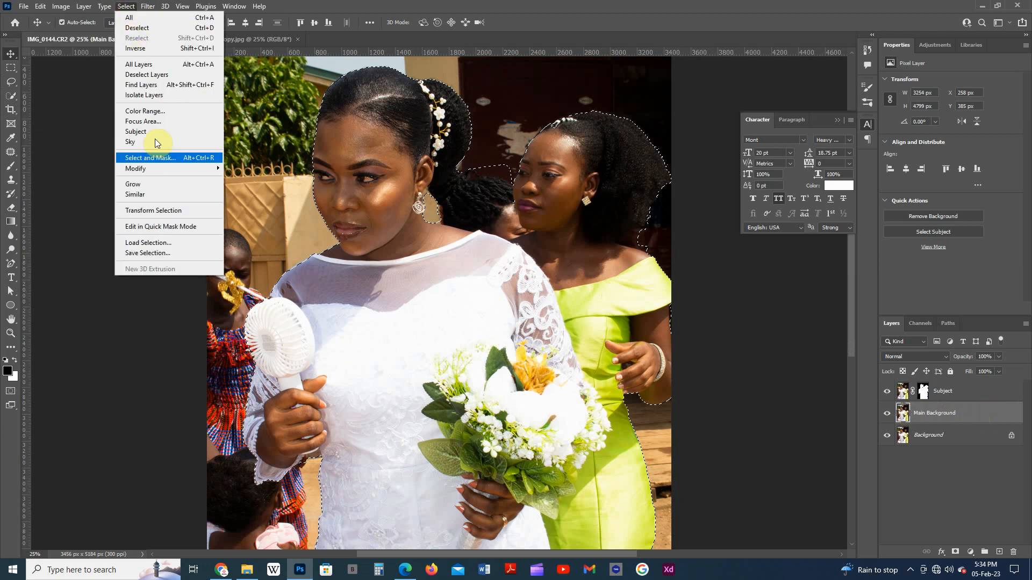
{"action": "mouse_move", "coordinate": [157, 168]}
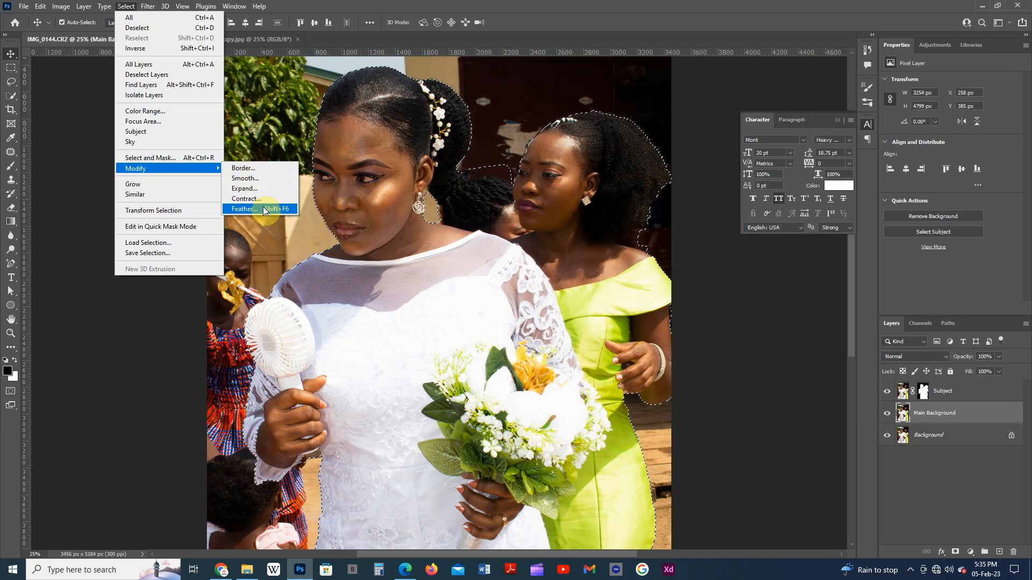
{"action": "left_click", "coordinate": [268, 188]}
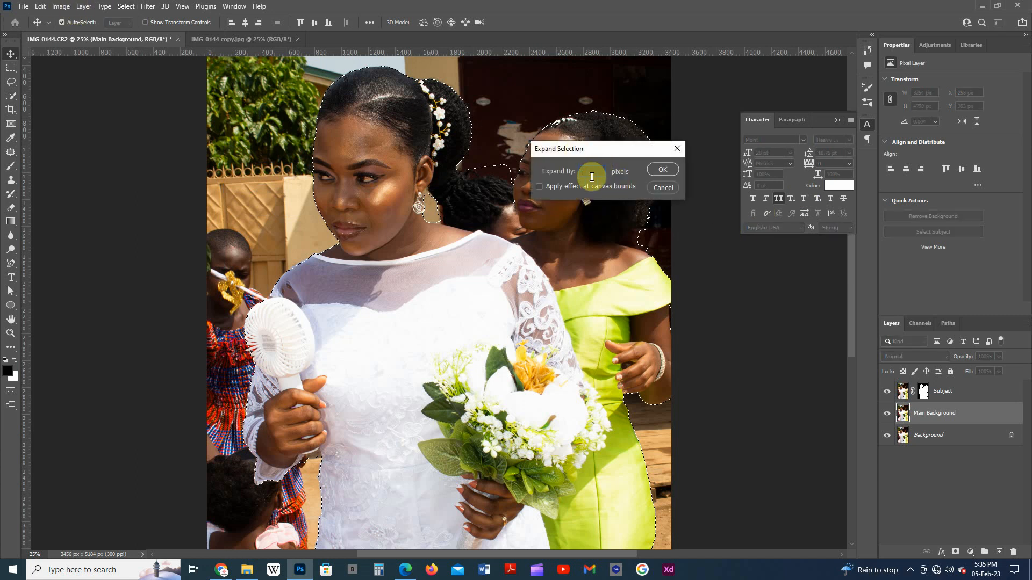
{"action": "type", "text": "10"}
{"action": "left_click", "coordinate": [662, 169]}
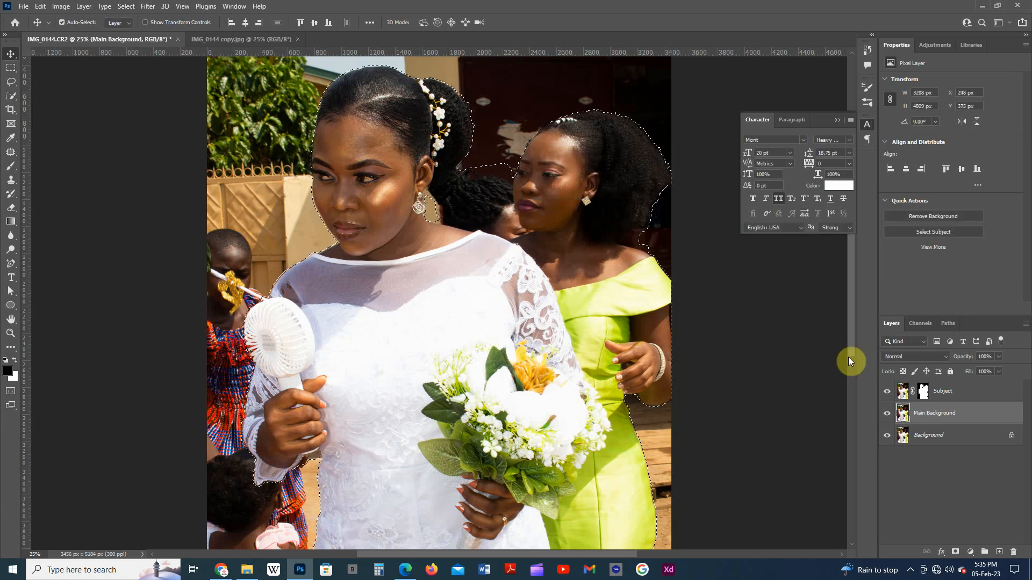
- Try expanding the Main Background selection by 50 pixels, check its outline around the women, and undo the expansion
{"action": "left_click", "coordinate": [119, 6]}
{"action": "mouse_move", "coordinate": [169, 164]}
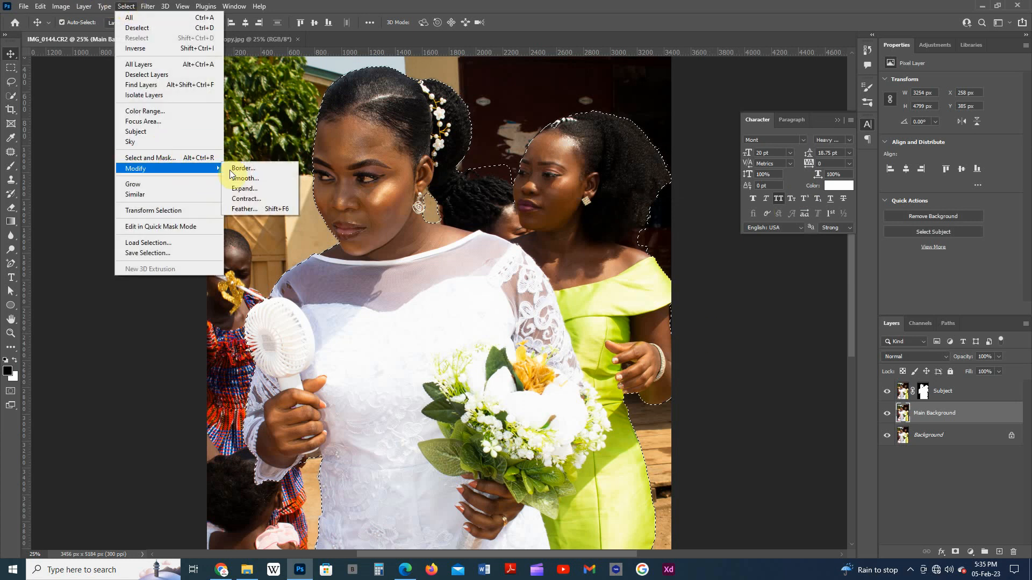
{"action": "left_click", "coordinate": [244, 188]}
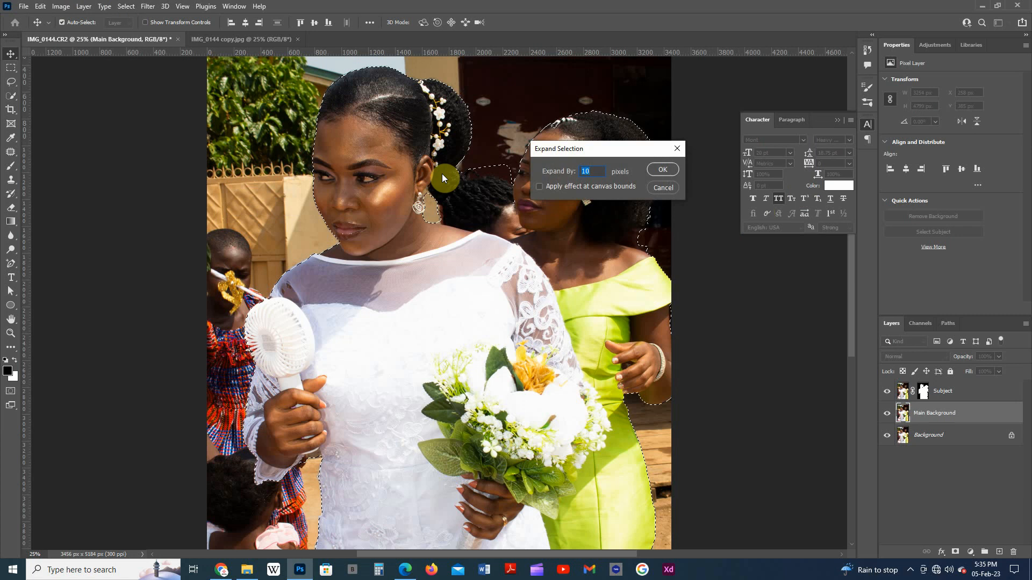
{"action": "type", "text": "5"}
{"action": "key", "text": "Return"}
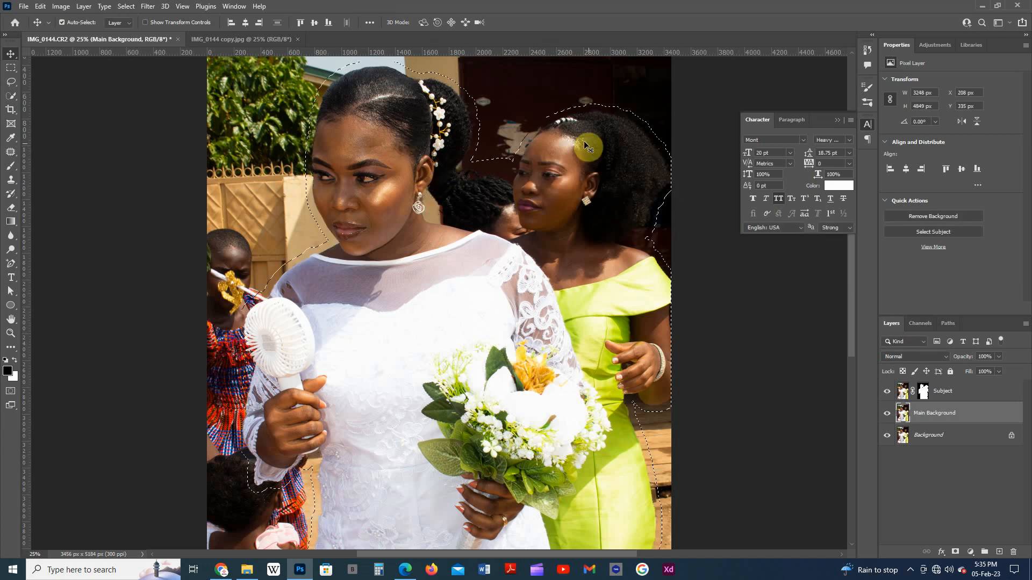
{"action": "scroll", "coordinate": [503, 137], "scroll_direction": "up", "scroll_amount": 2}
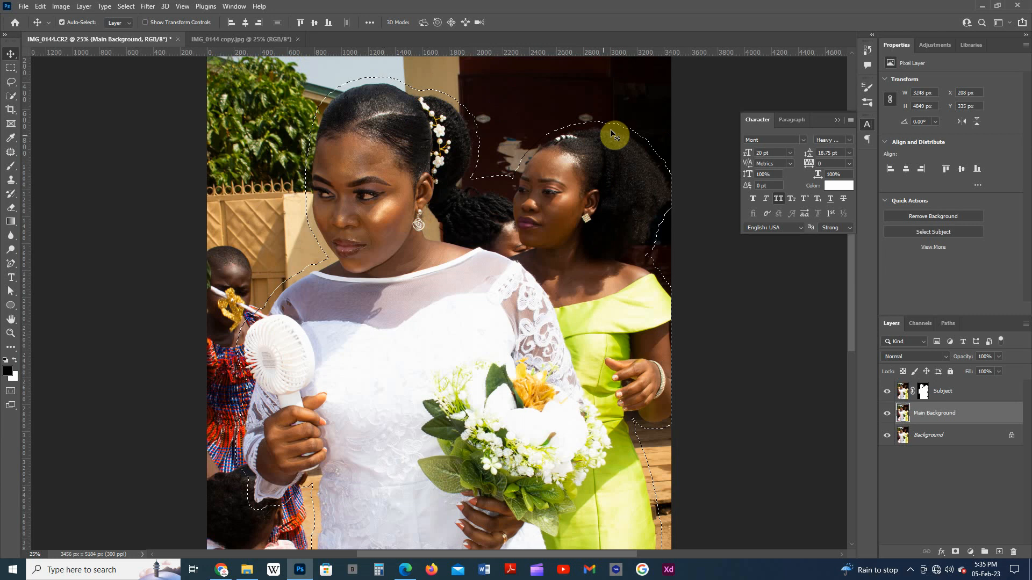
{"action": "key", "text": "ctrl+z"}
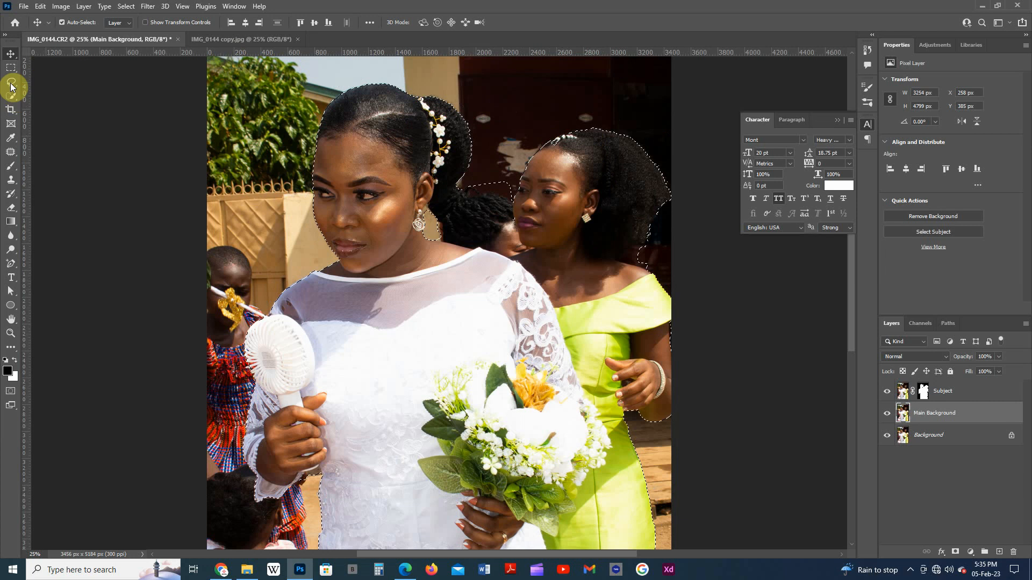
- Expand the selection around the bride and bridesmaid on the Main Background layer by 25 pixels
{"action": "left_click", "coordinate": [126, 5]}
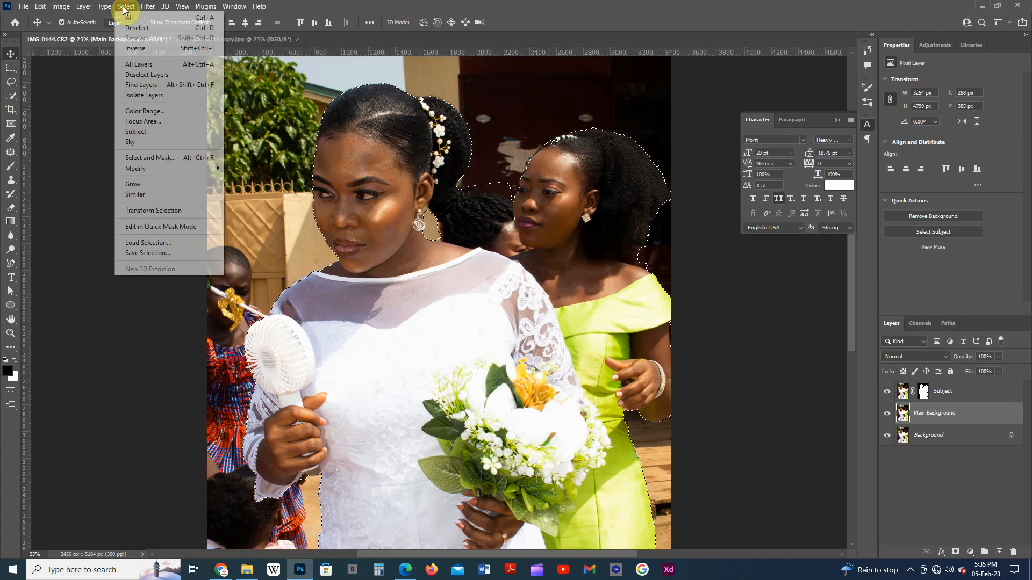
{"action": "mouse_move", "coordinate": [147, 171]}
{"action": "left_click", "coordinate": [267, 187]}
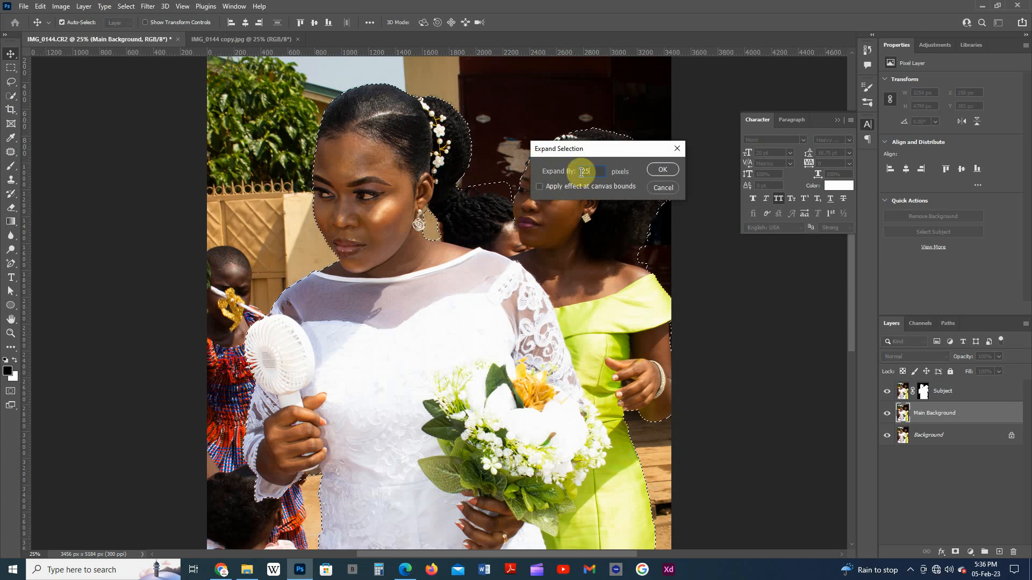
{"action": "key", "text": "Return"}
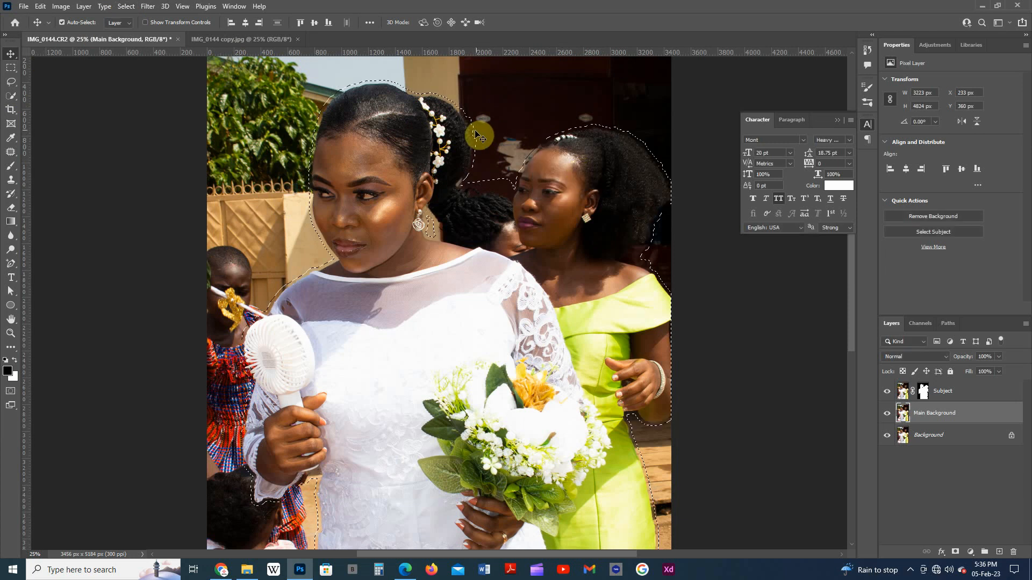
- Examine the margin between the expanded selection and both women's hair, faces and shoulders at 33.3% zoom
{"action": "scroll", "coordinate": [492, 142], "scroll_direction": "down", "scroll_amount": 1}
{"action": "scroll", "coordinate": [492, 142], "scroll_direction": "down", "scroll_amount": 1}
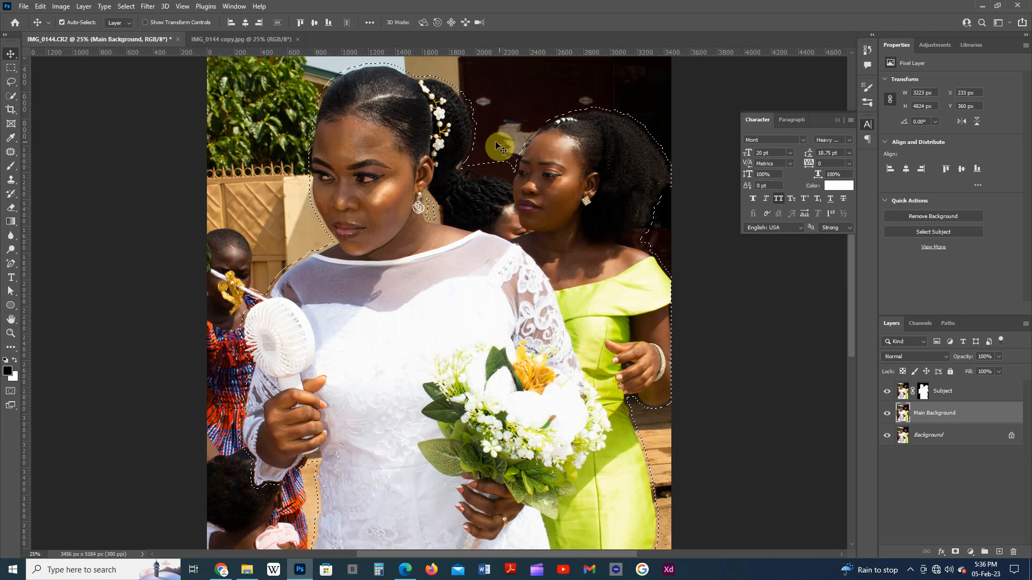
{"action": "scroll", "coordinate": [454, 86], "scroll_direction": "up", "scroll_amount": 2}
{"action": "key", "text": "ctrl+plus"}
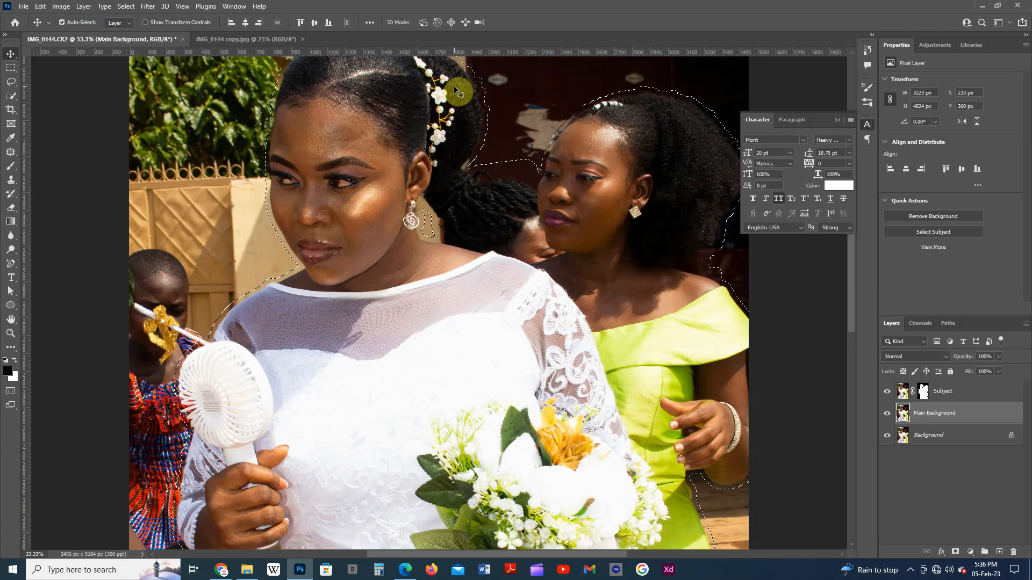
{"action": "left_click_drag", "start_coordinate": [453, 85], "coordinate": [452, 316]}
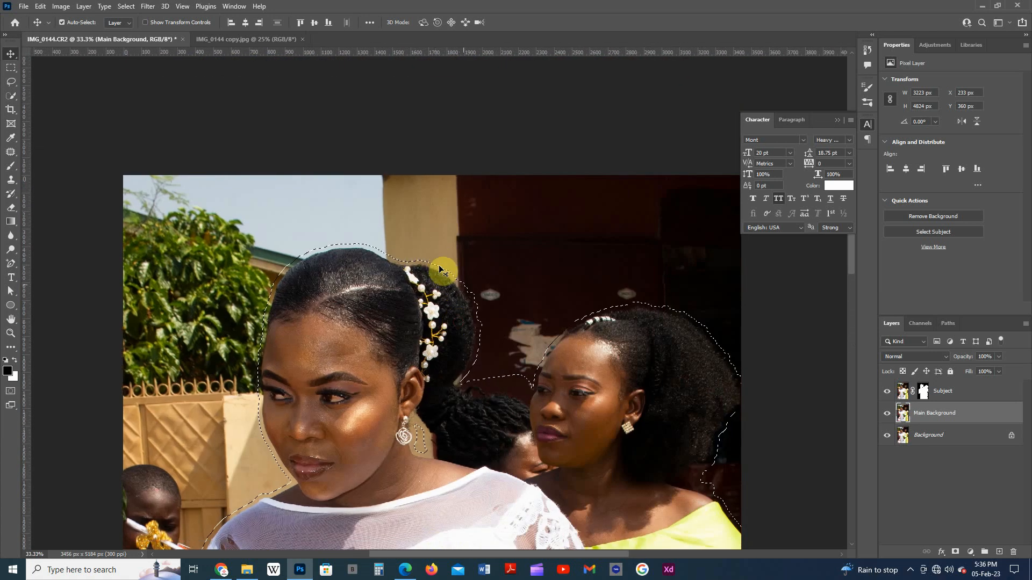
{"action": "left_click_drag", "start_coordinate": [656, 371], "coordinate": [546, 171]}
{"action": "left_click_drag", "start_coordinate": [517, 325], "coordinate": [587, 437]}
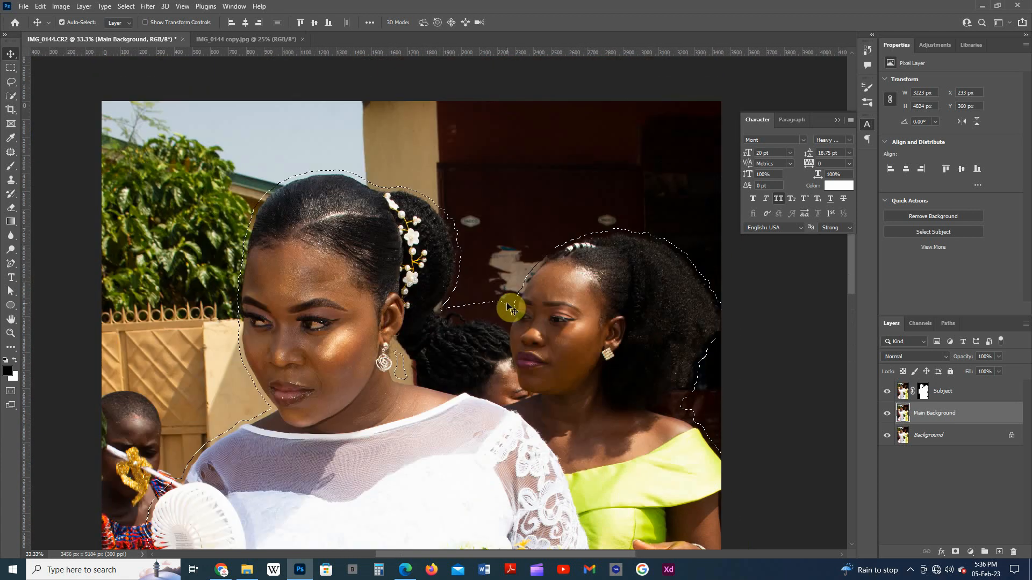
{"action": "scroll", "coordinate": [539, 317], "scroll_direction": "up", "scroll_amount": 1}
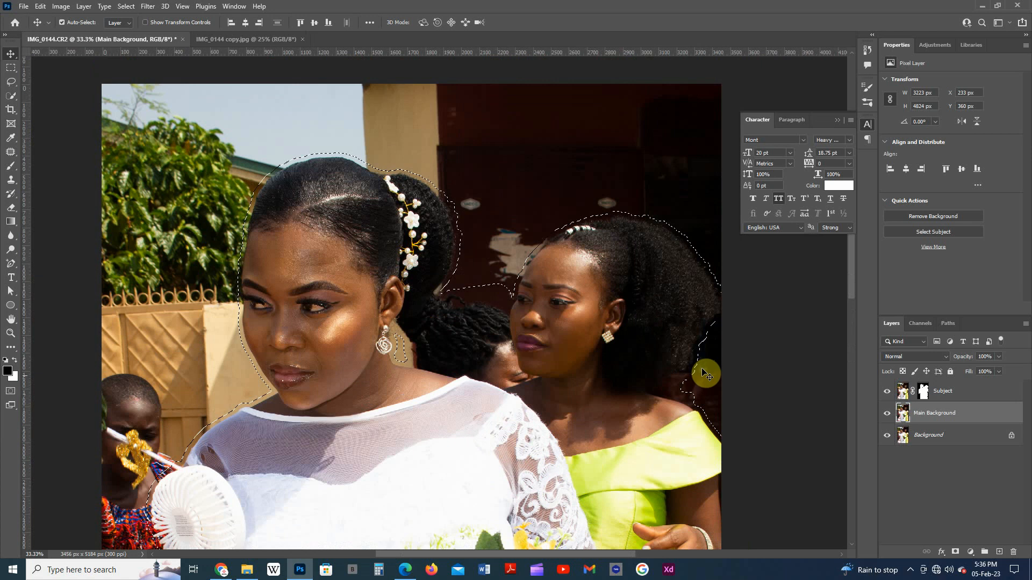
{"action": "scroll", "coordinate": [720, 376], "scroll_direction": "down", "scroll_amount": 2}
{"action": "scroll", "coordinate": [795, 406], "scroll_direction": "down", "scroll_amount": 1}
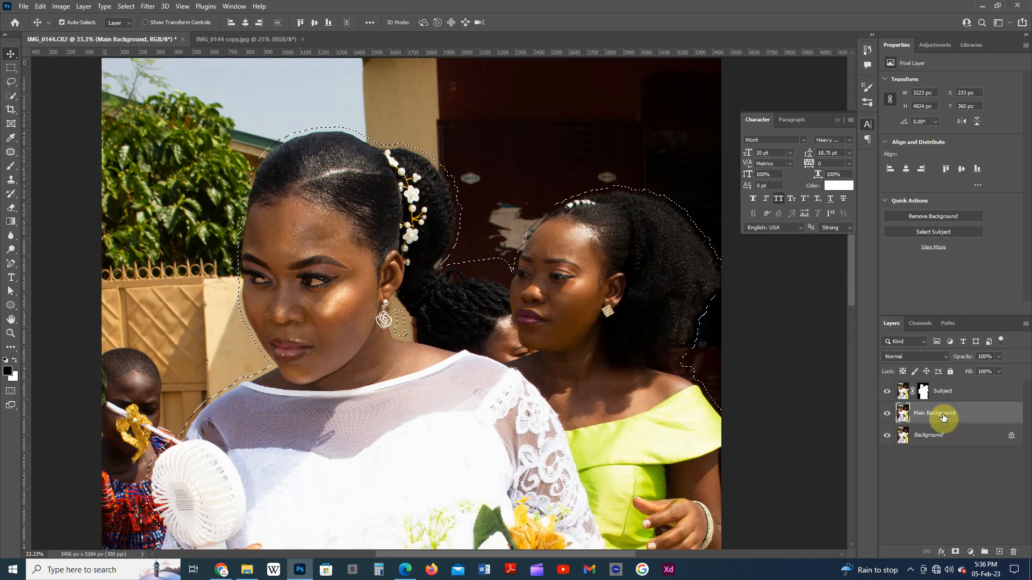
- Apply Content-Aware Fill to the selected women on the Main Background layer, with the output set to Current Layer
{"action": "left_click", "coordinate": [40, 8]}
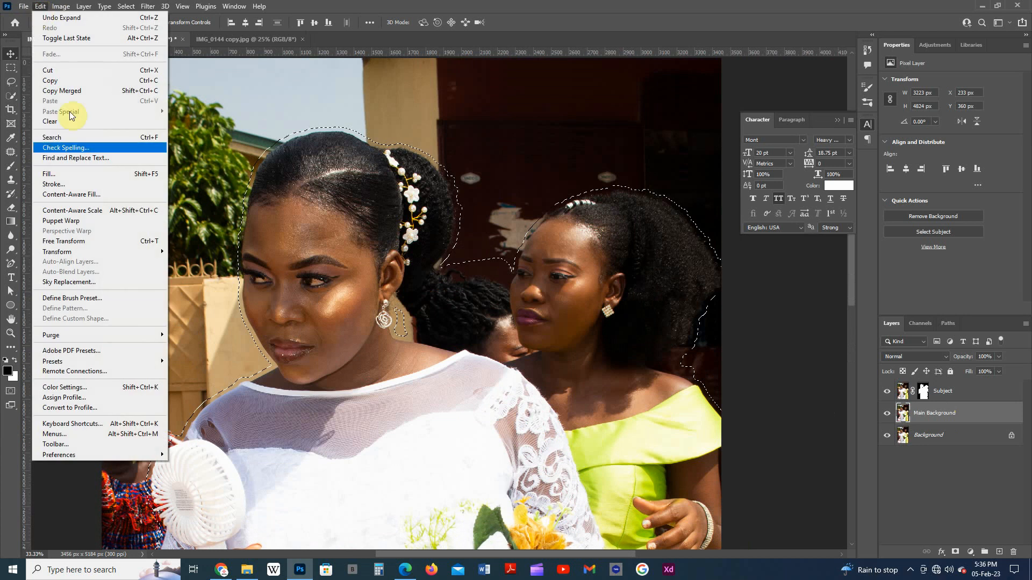
{"action": "left_click", "coordinate": [95, 195]}
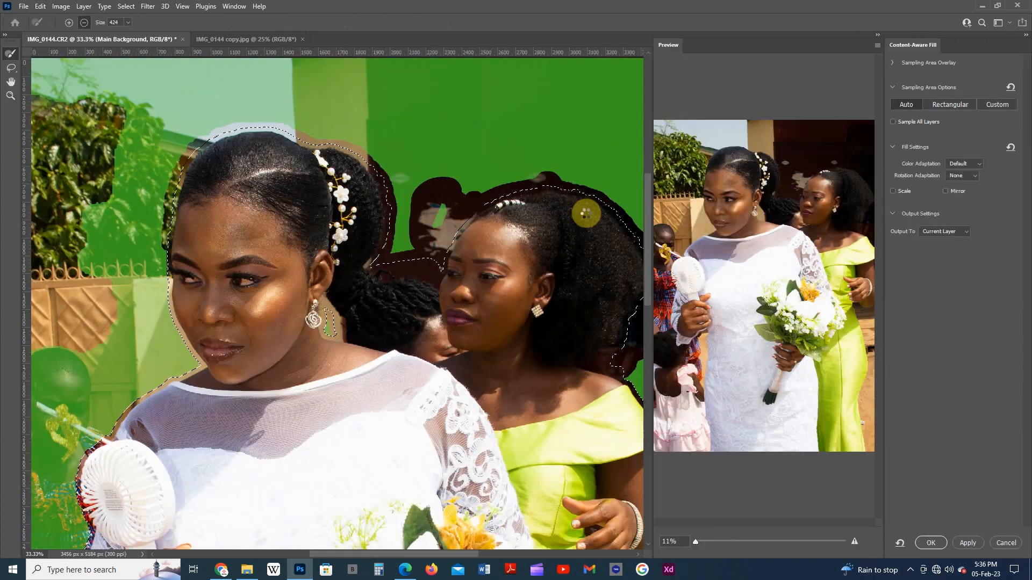
{"action": "left_click", "coordinate": [949, 233]}
{"action": "left_click", "coordinate": [942, 245]}
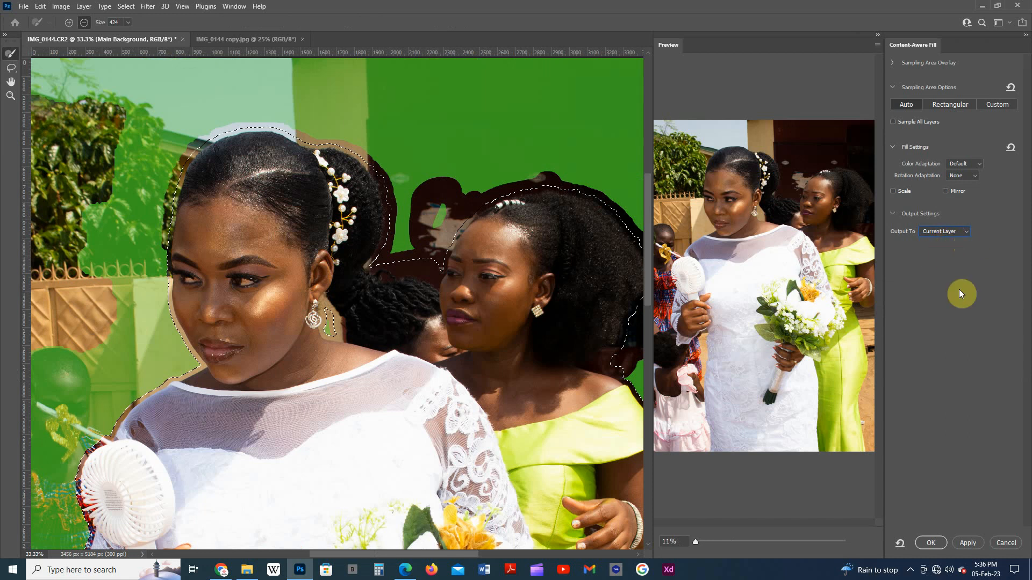
{"action": "left_click", "coordinate": [929, 543]}
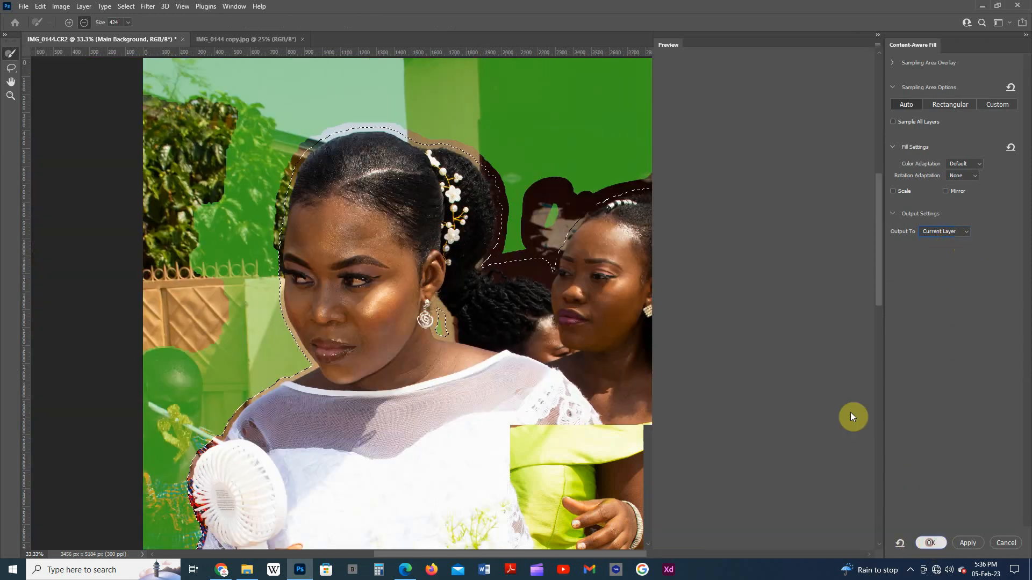